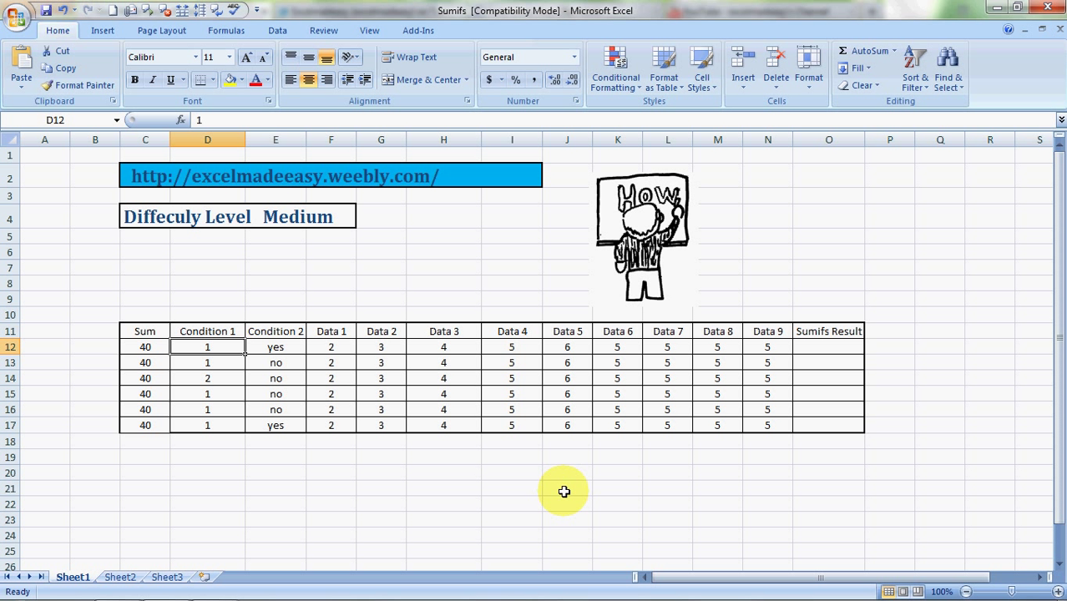
pyautogui.click(236, 255)
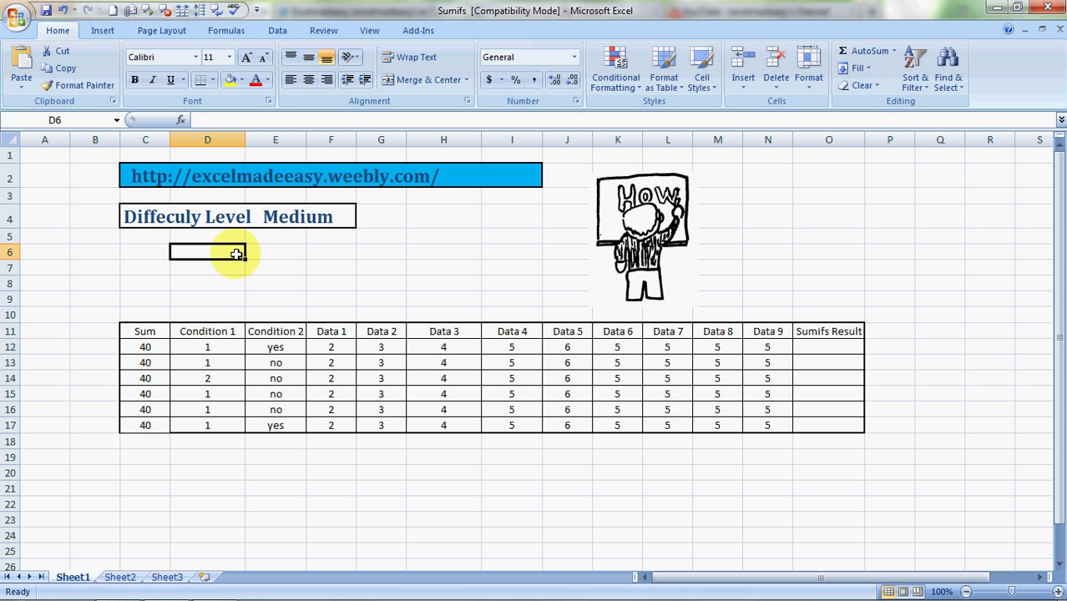
pyautogui.write('=')
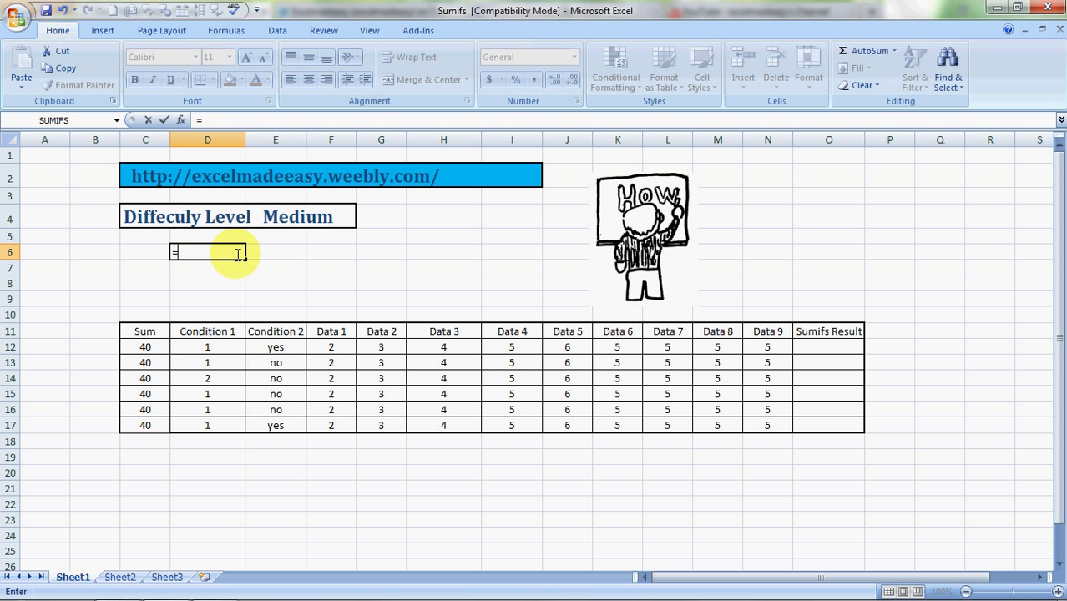
pyautogui.write('sumi')
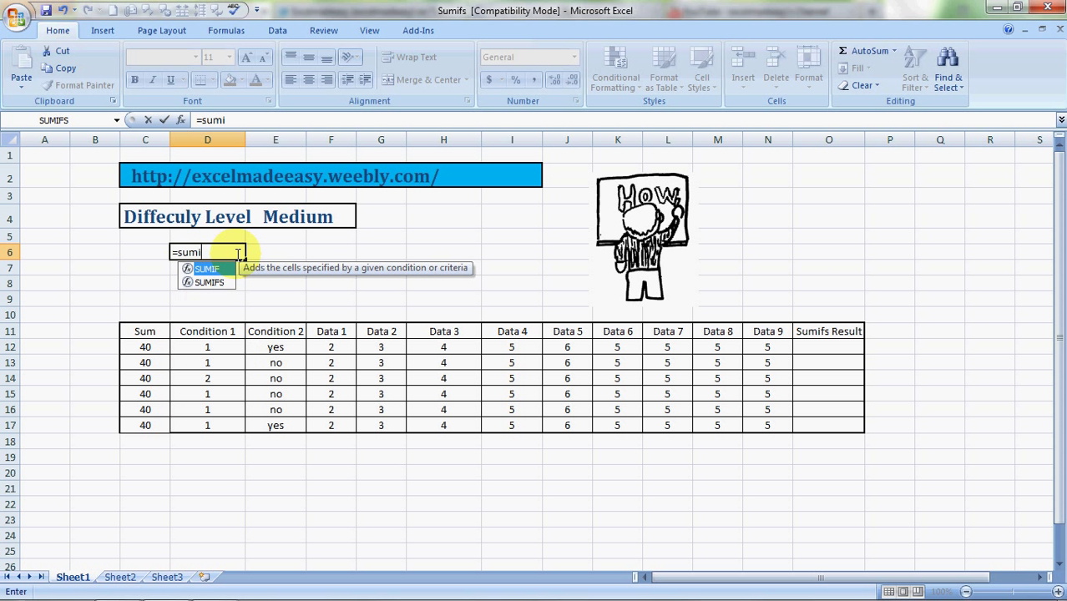
pyautogui.write('fs')
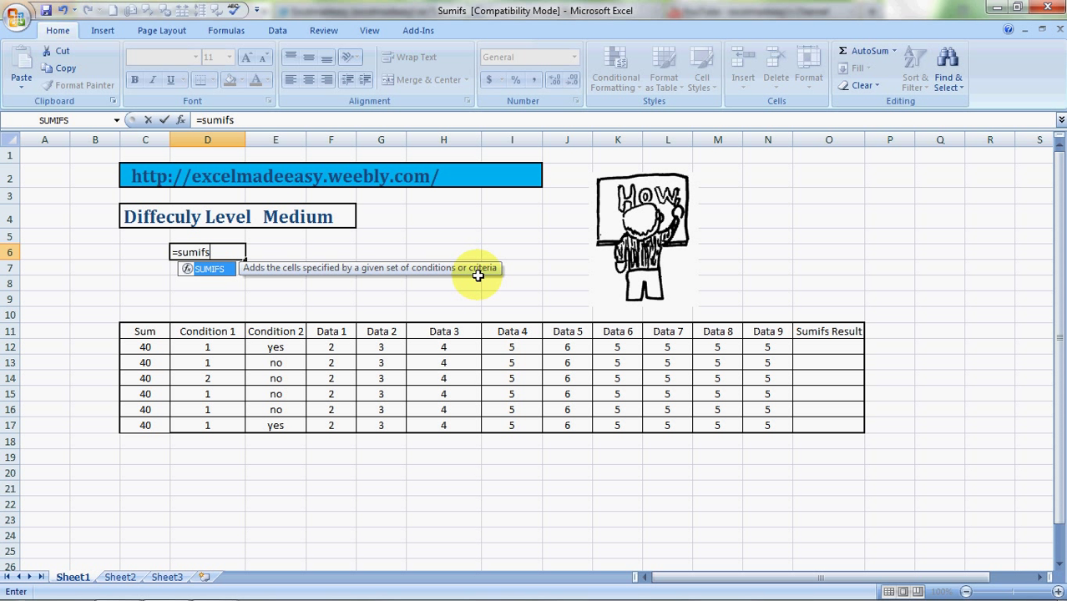
pyautogui.press('Escape')
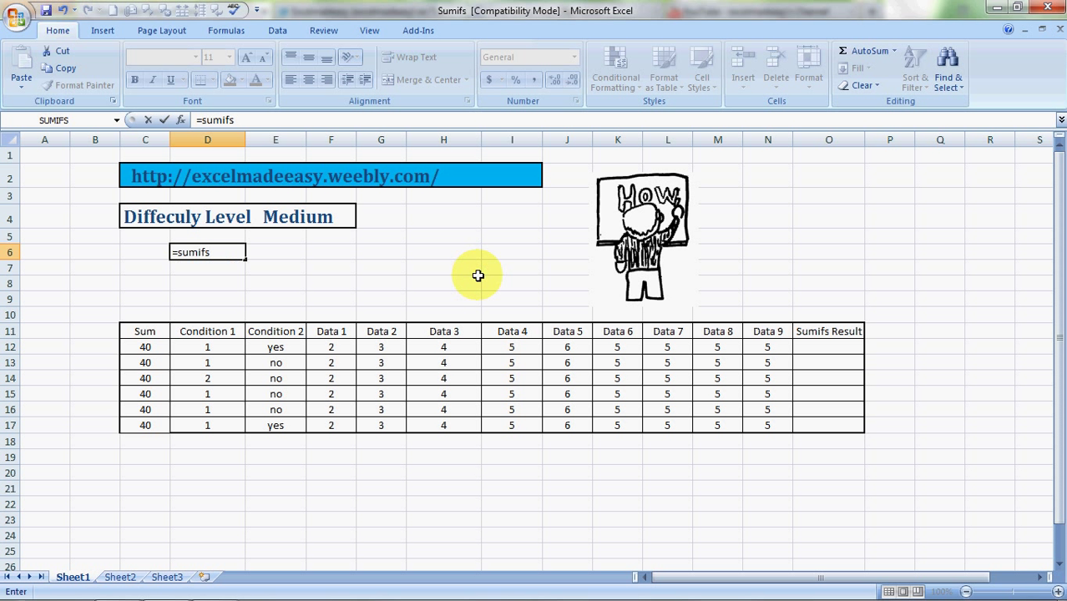
pyautogui.press('BackSpace')
pyautogui.press('BackSpace')
pyautogui.press('BackSpace')
pyautogui.press('BackSpace')
pyautogui.press('BackSpace')
pyautogui.press('BackSpace')
pyautogui.press('BackSpace')
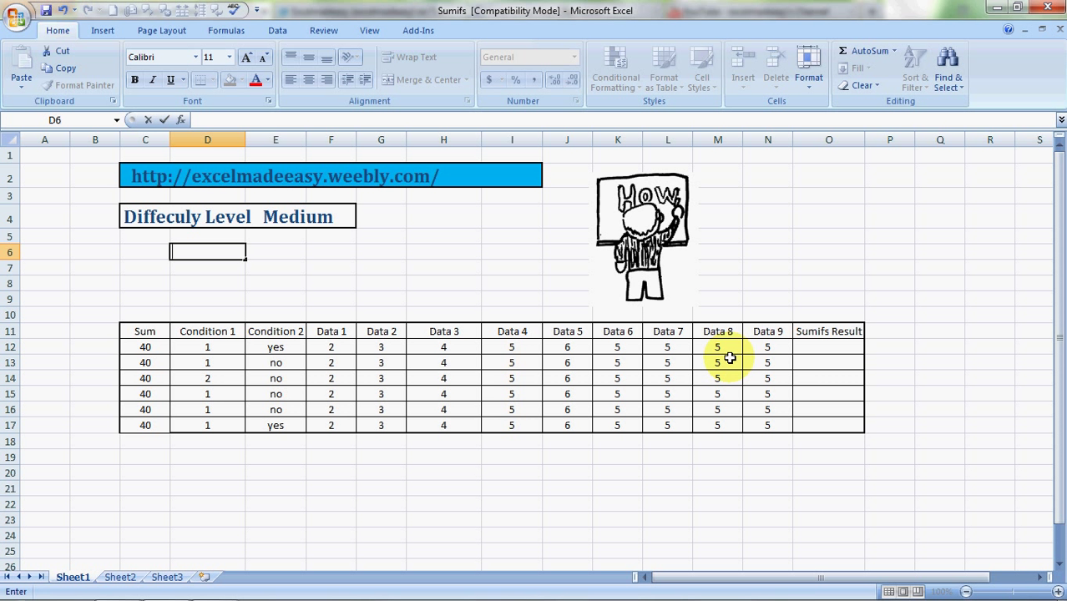
# Clear the existing formulas from the Sum column, cells C12 to C17
pyautogui.click(232, 350)
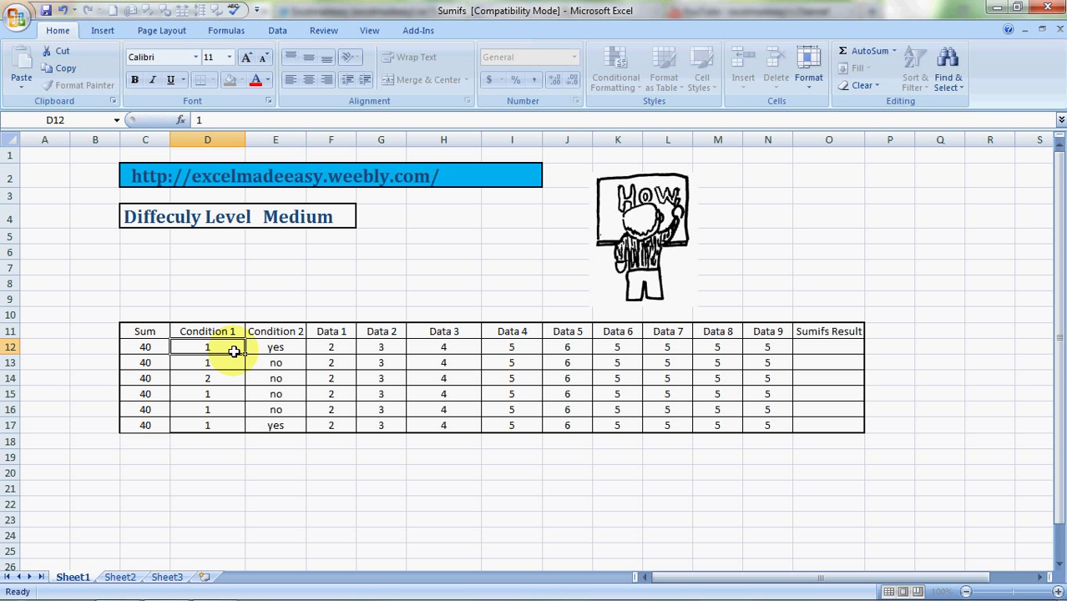
pyautogui.press('Left')
pyautogui.hotkey('shift', 'Down')
pyautogui.hotkey('shift', 'Down')
pyautogui.hotkey('shift', 'Down')
pyautogui.hotkey('shift', 'Down')
pyautogui.hotkey('shift', 'Down')
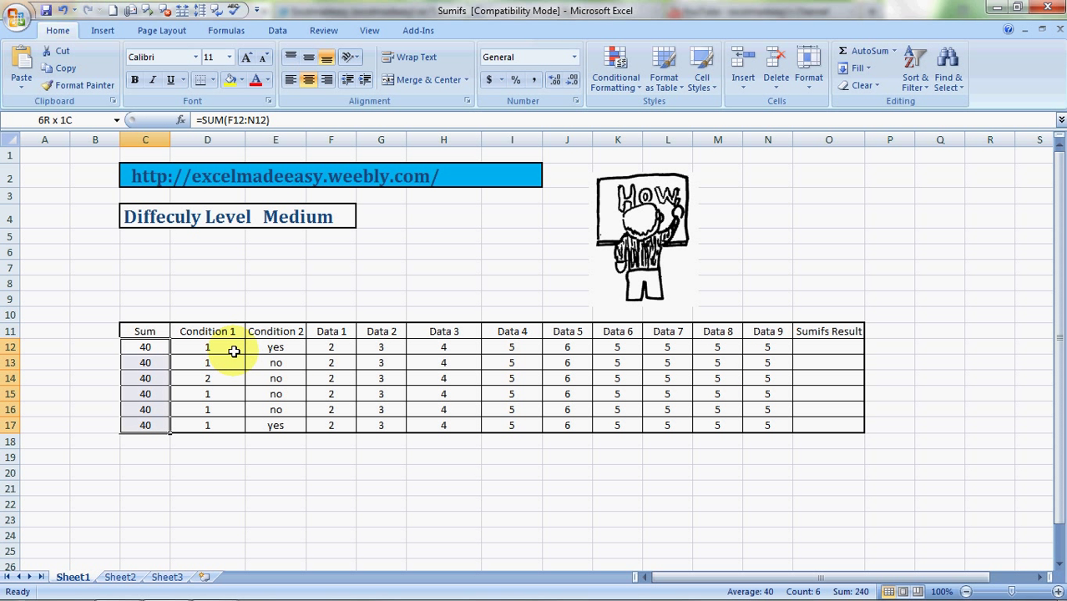
pyautogui.press('Delete')
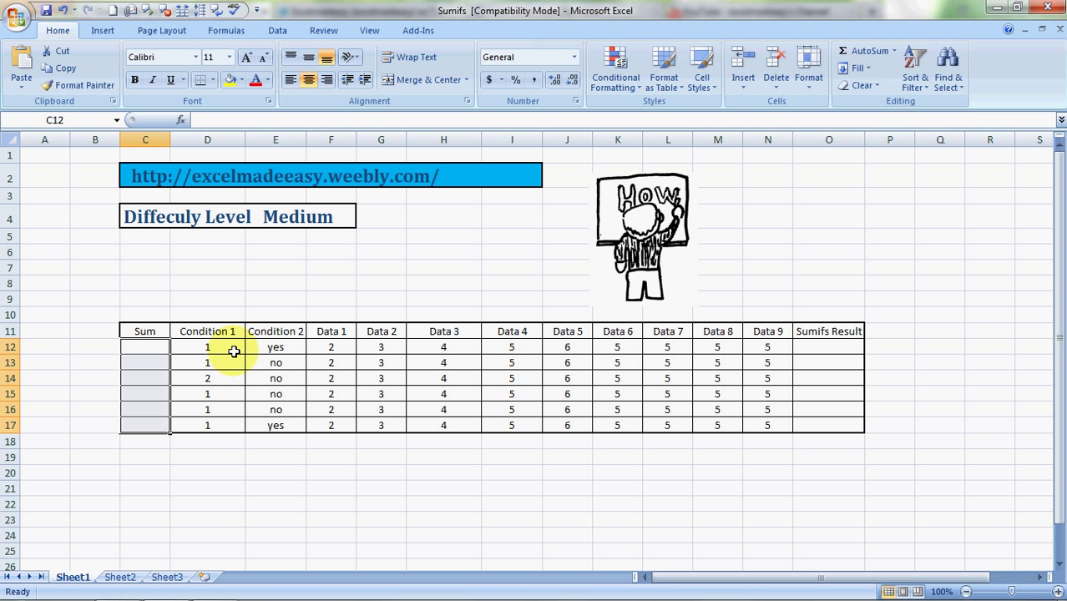
# Set the Condition 1 values to 5 in cells D15 and D16 and to 6 in D17
pyautogui.press('Right')
pyautogui.press('Down')
pyautogui.press('Down')
pyautogui.press('Down')
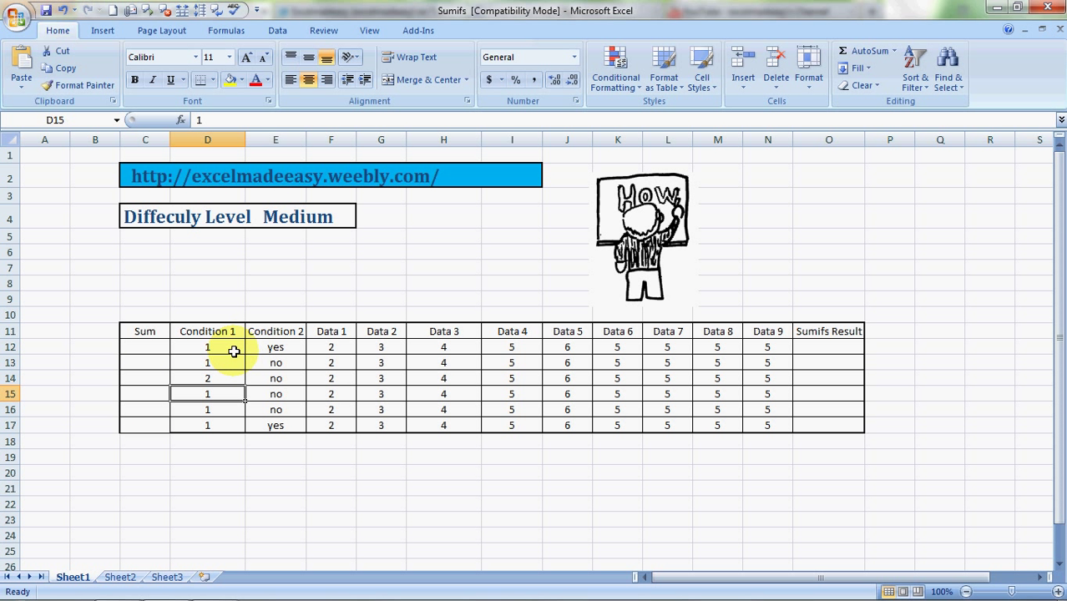
pyautogui.write('5')
pyautogui.press('Return')
pyautogui.write('5')
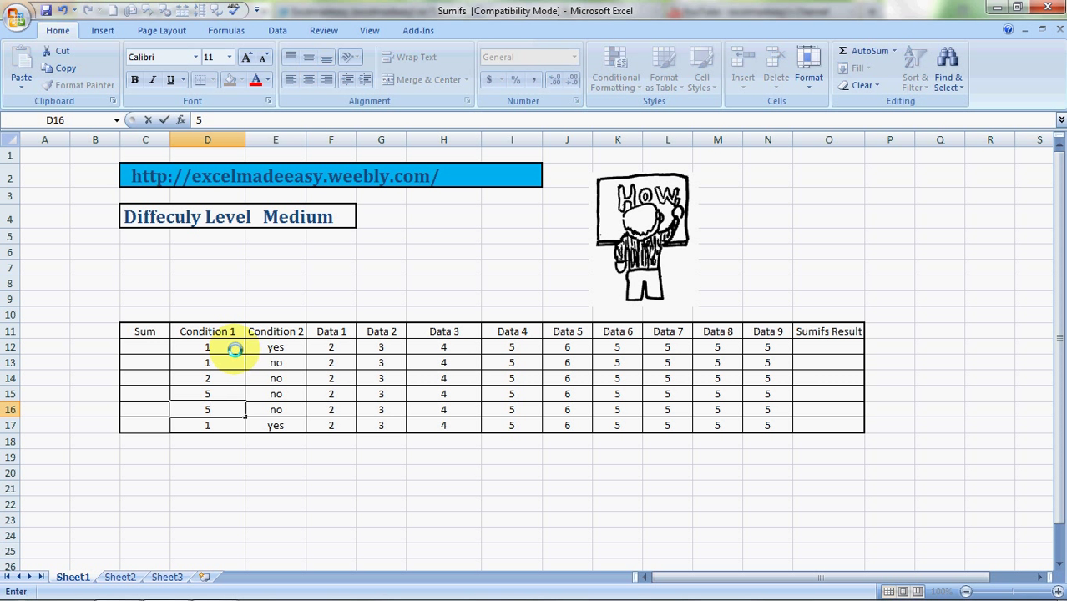
pyautogui.press('Tab')
pyautogui.write('6')
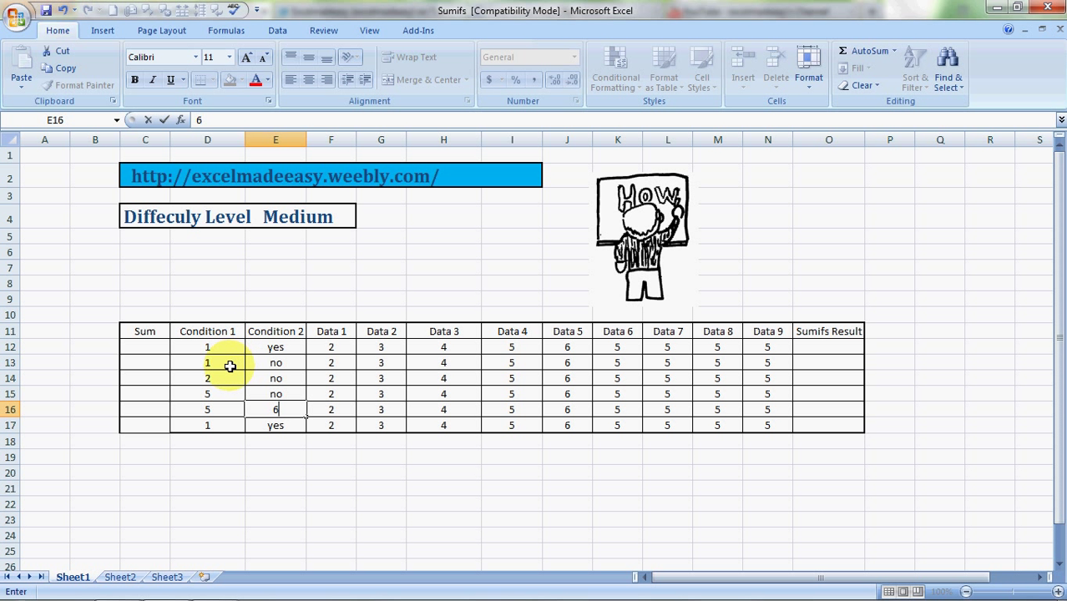
pyautogui.press('Escape')
pyautogui.press('Left')
pyautogui.press('Down')
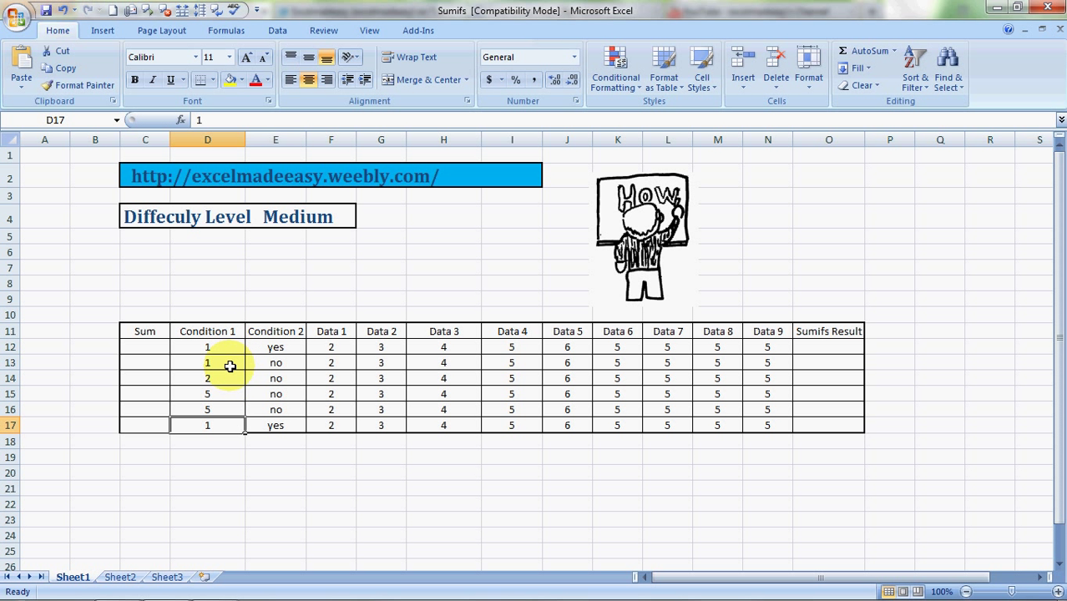
pyautogui.write('6')
pyautogui.press('Tab')
# Enter a SUM formula in C12 that totals the row's Data 1 to Data 9 values, F12:N12
pyautogui.press('Left')
pyautogui.press('Left')
pyautogui.press('Up')
pyautogui.press('Up')
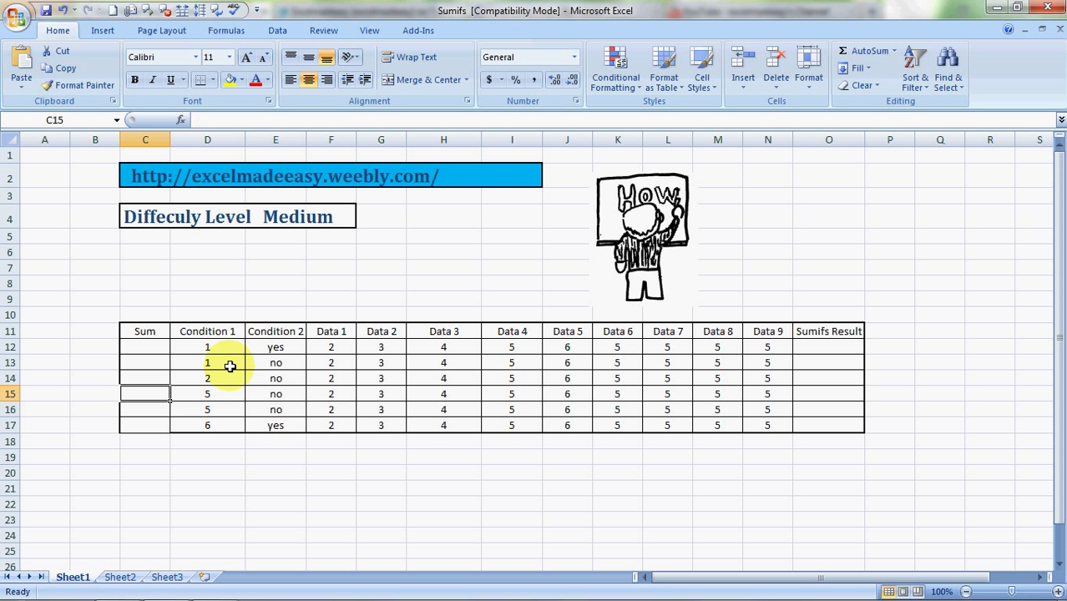
pyautogui.press('Up')
pyautogui.press('Up')
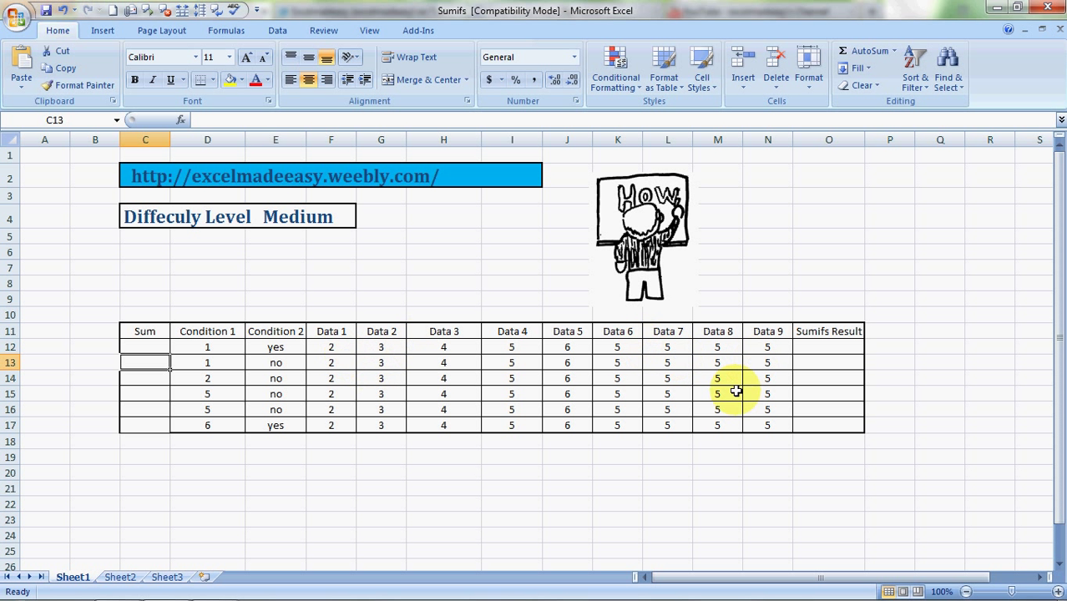
pyautogui.click(147, 347)
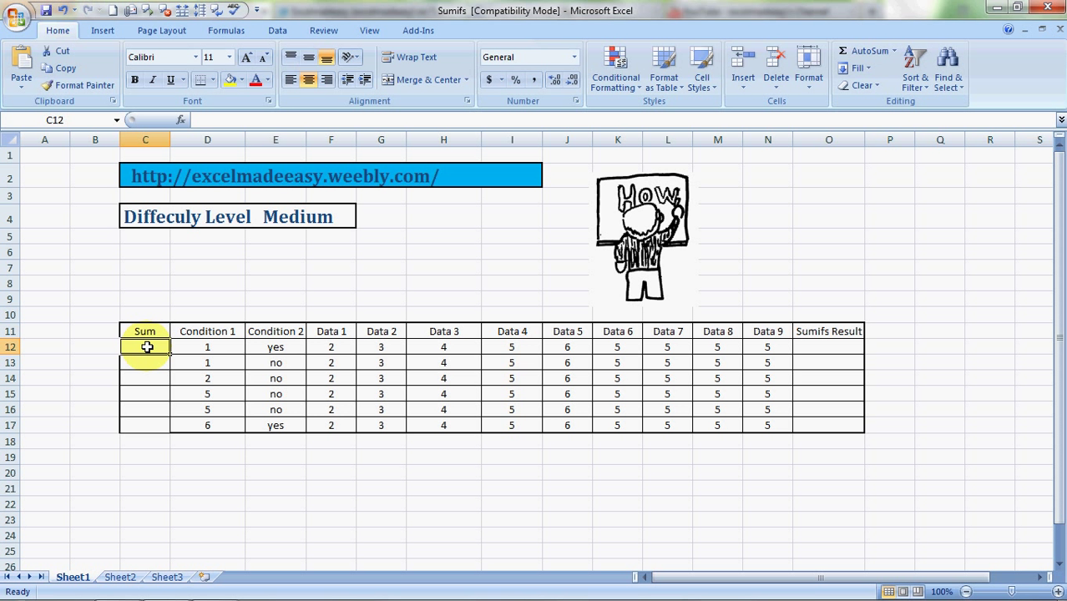
pyautogui.write('=')
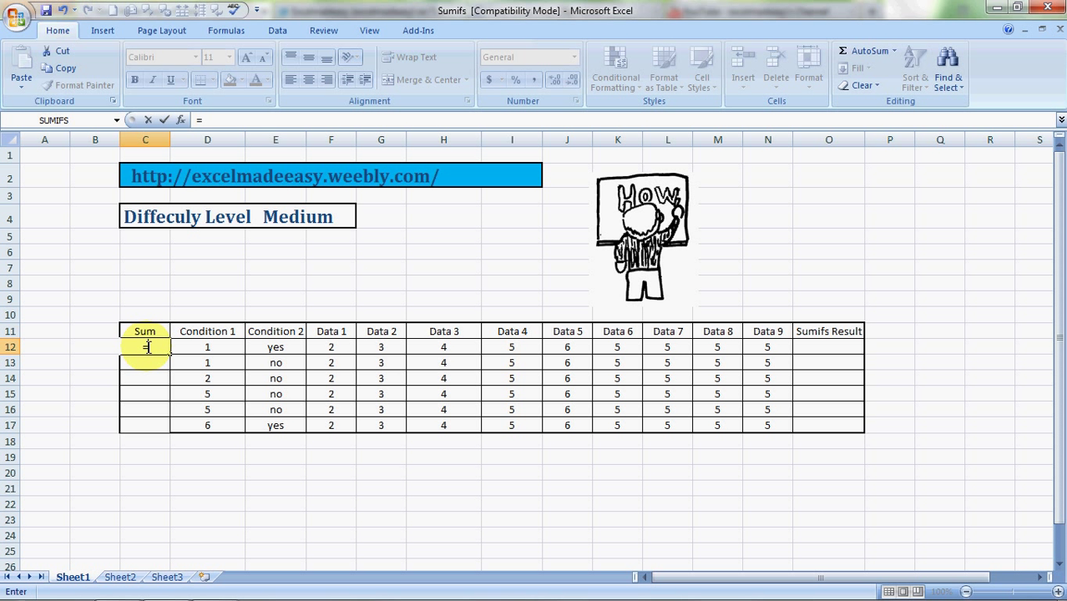
pyautogui.write('sum')
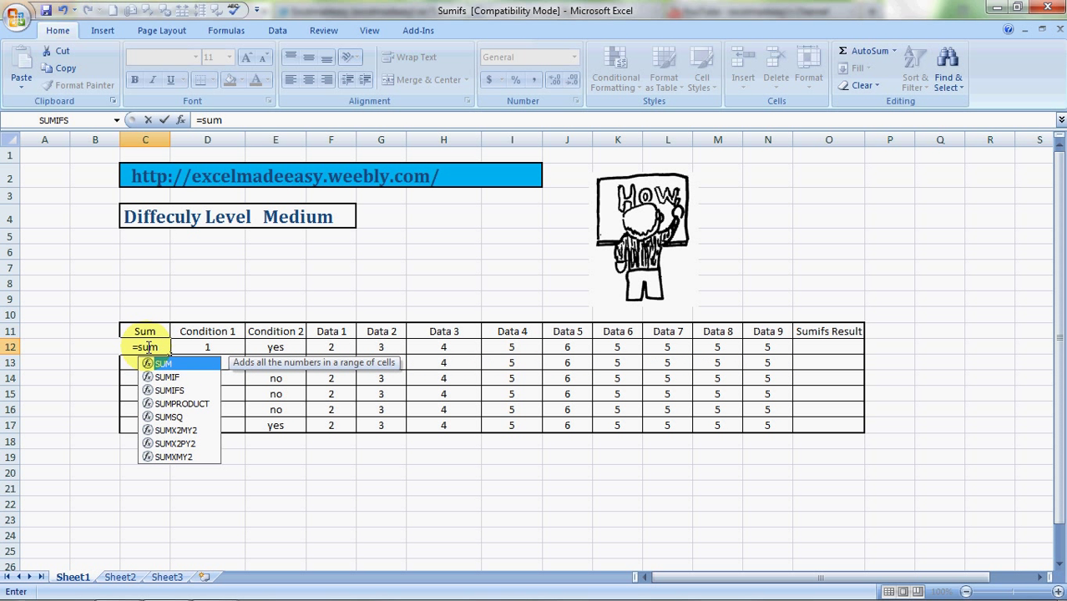
pyautogui.write('(')
pyautogui.moveTo(342, 347); pyautogui.dragTo(588, 349)
pyautogui.hotkey('shift', 'Right')
pyautogui.hotkey('shift', 'Right')
pyautogui.hotkey('shift', 'Right')
pyautogui.hotkey('shift', 'Right')
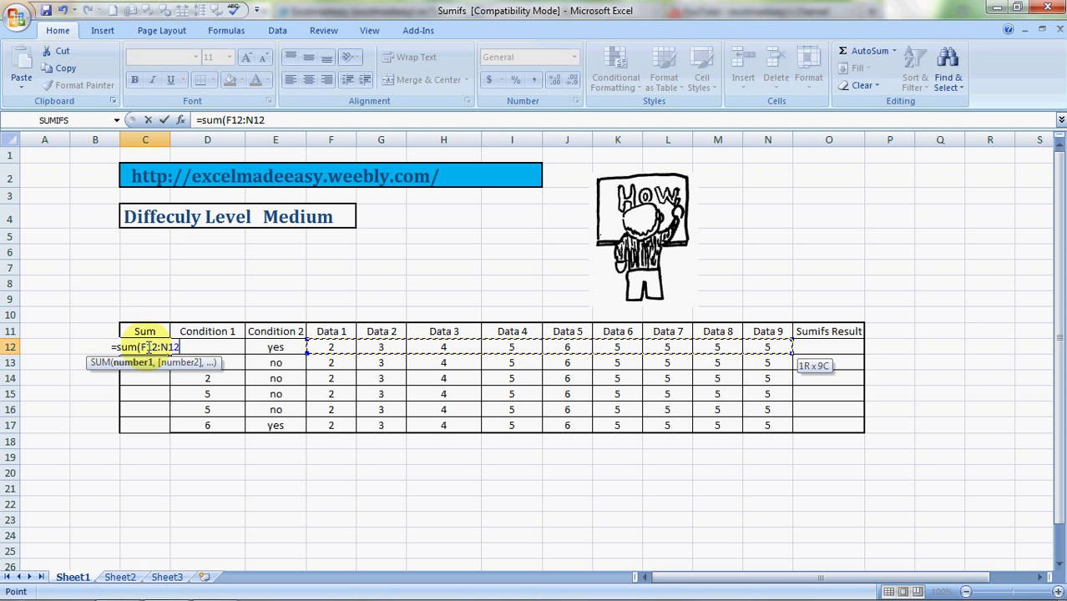
pyautogui.press('Return')
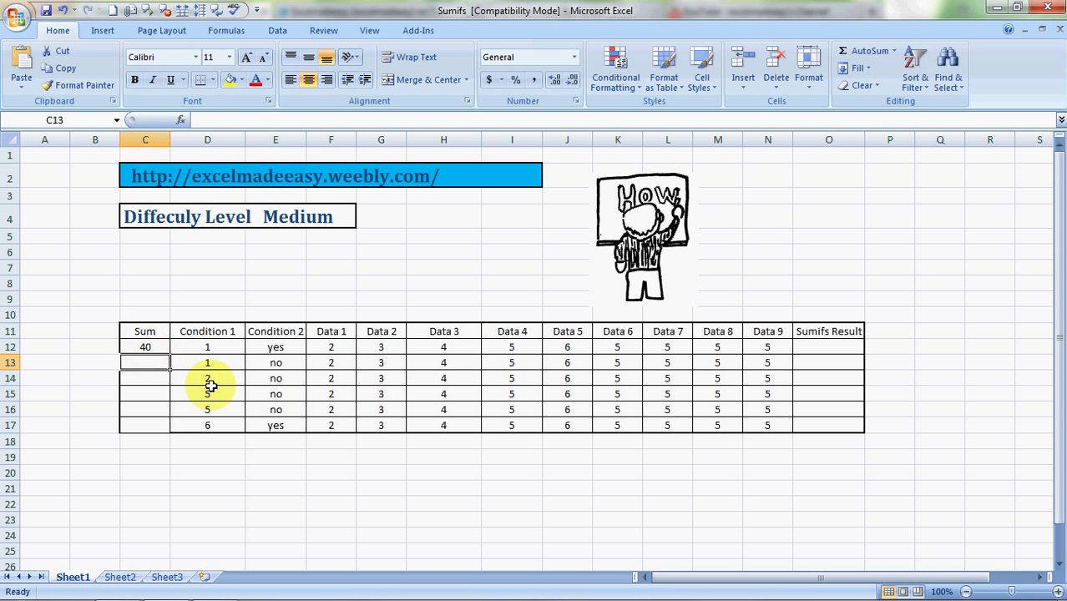
# Copy the SUM formula from C12 into cells C13 to C17
pyautogui.press('Up')
pyautogui.hotkey('ctrl', 'c')
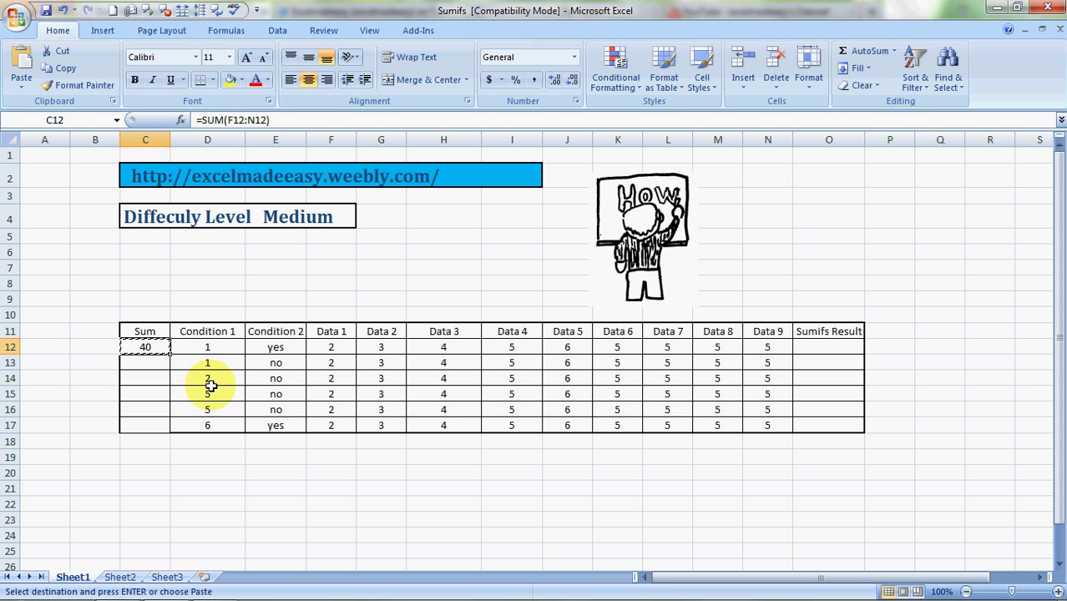
pyautogui.press('Down')
pyautogui.hotkey('shift', 'Down')
pyautogui.hotkey('shift', 'Down')
pyautogui.hotkey('shift', 'Down')
pyautogui.hotkey('shift', 'Down')
pyautogui.hotkey('ctrl', 'v')
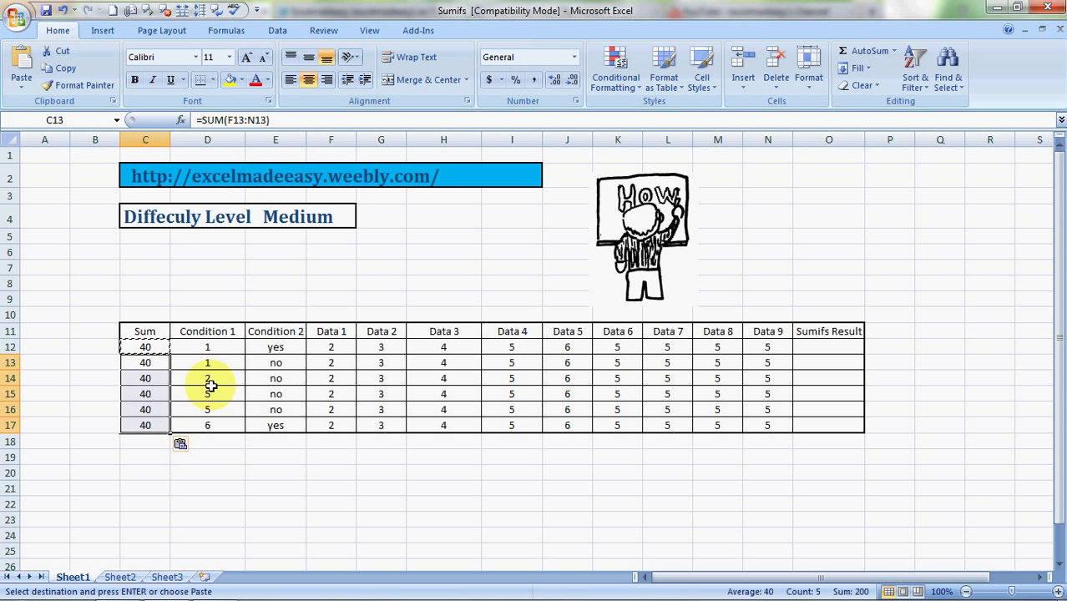
pyautogui.press('Escape')
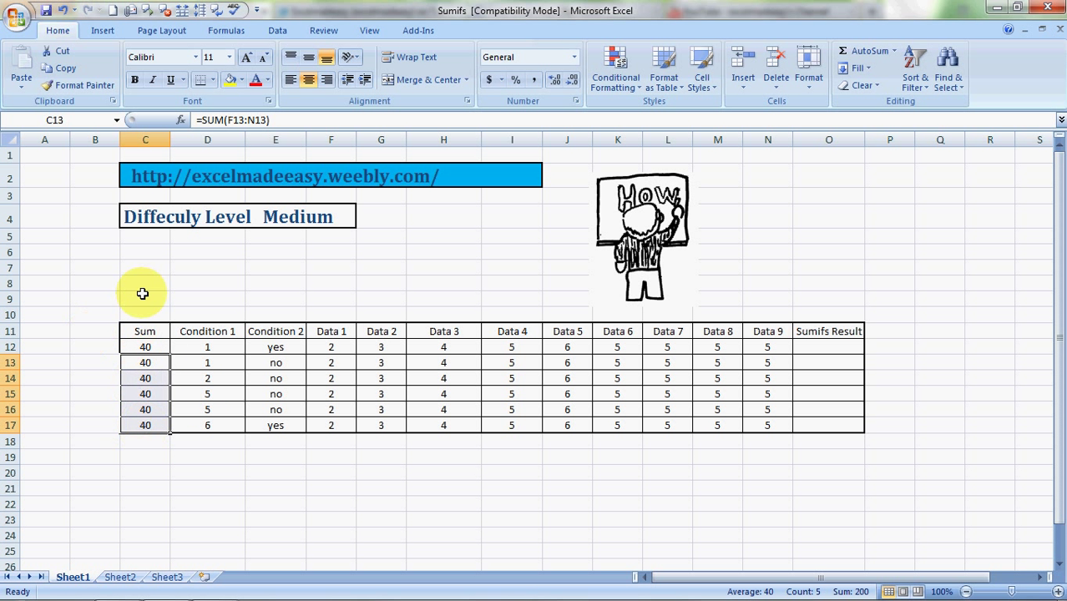
# Start a SUMIFS formula in O12 under Sumifs Result with C12:C17 as the sum range
pyautogui.click(208, 348)
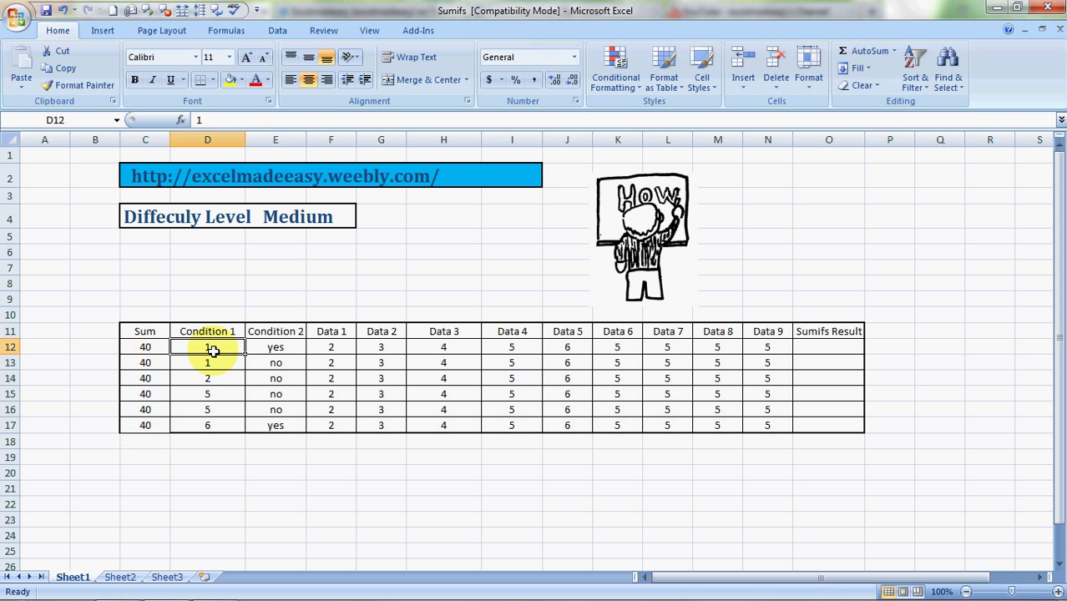
pyautogui.click(823, 347)
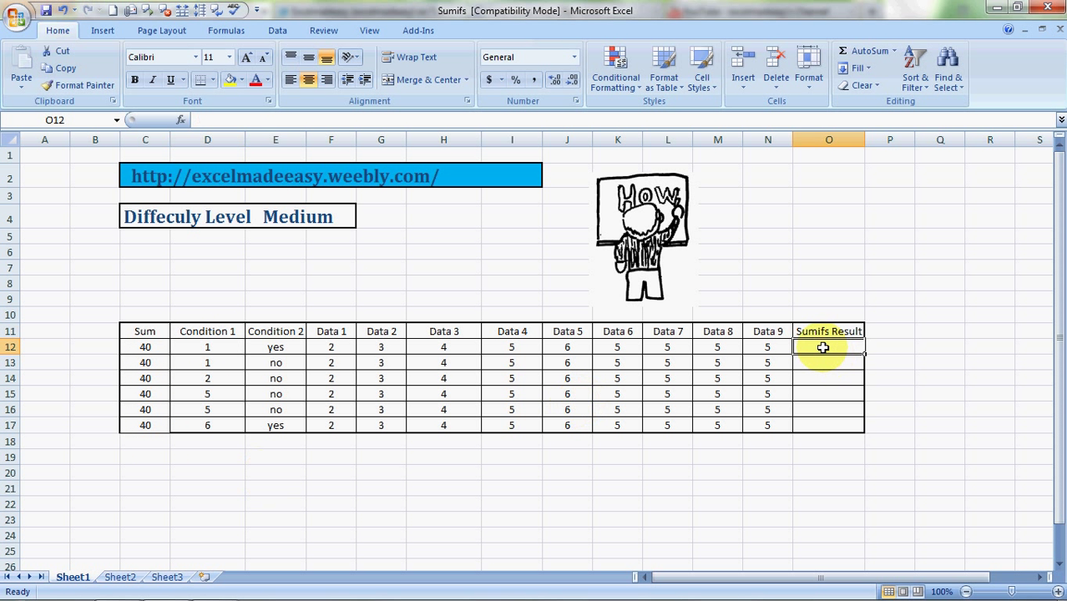
pyautogui.write('=')
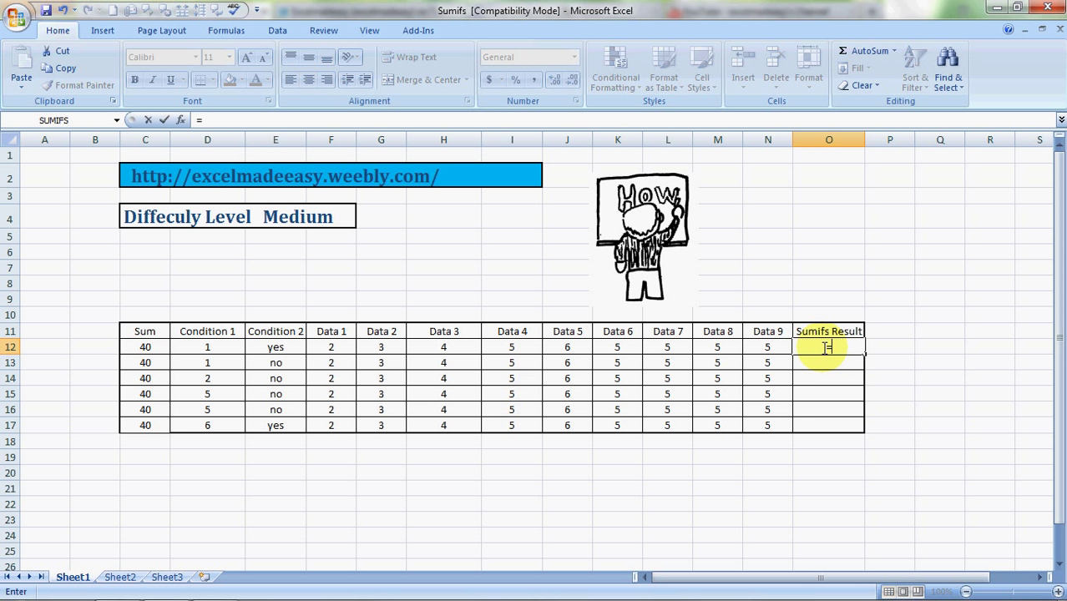
pyautogui.write('sumifs')
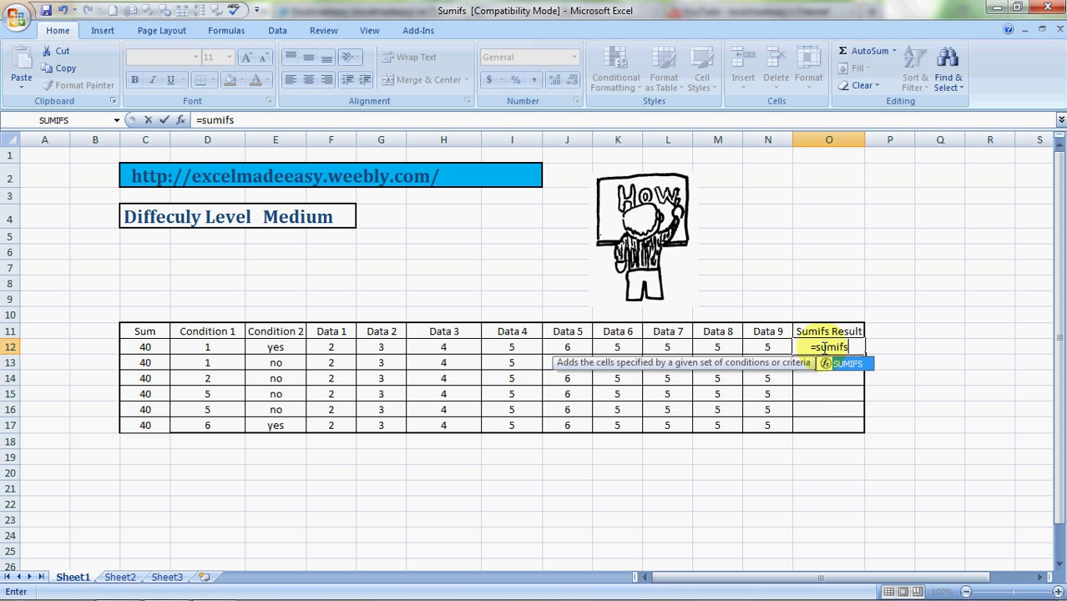
pyautogui.write('(')
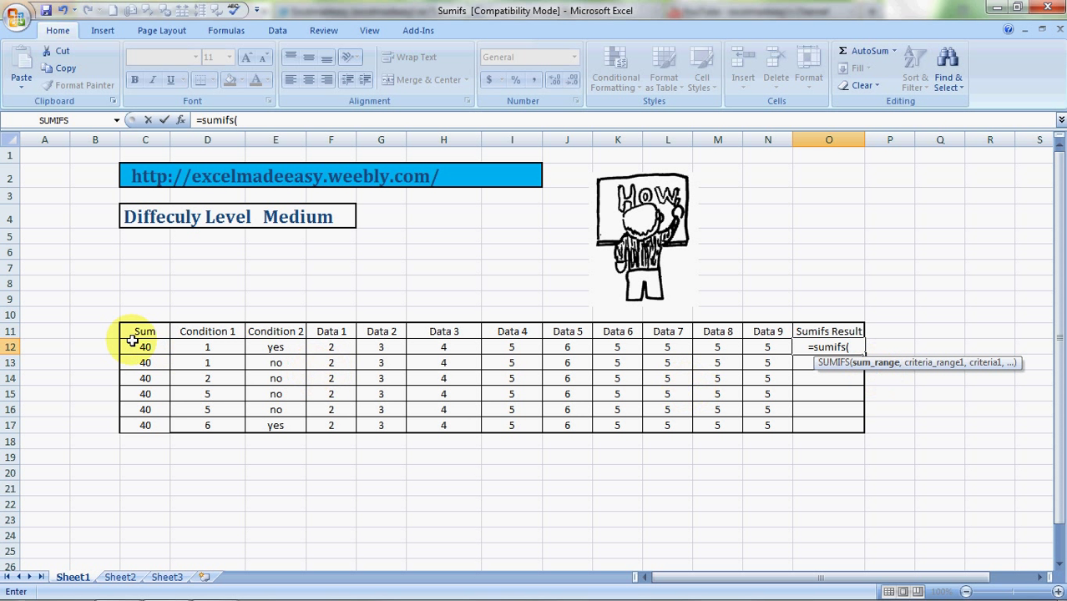
pyautogui.moveTo(145, 346); pyautogui.dragTo(145, 425)
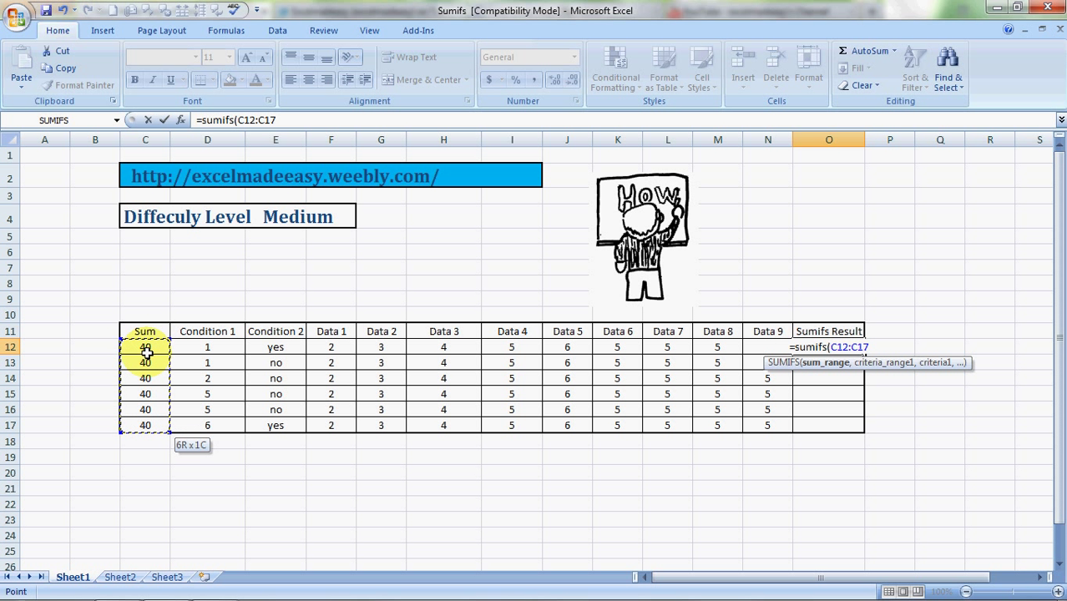
pyautogui.write(',')
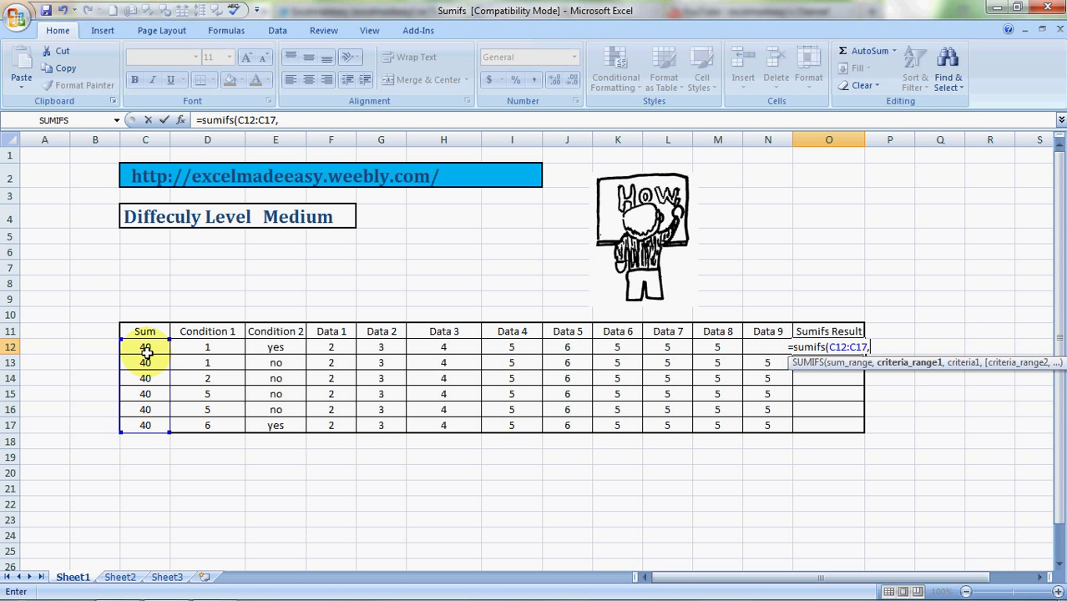
# Add D12:D17 as the formula's first criteria range with 5 as its criterion
pyautogui.click(214, 348)
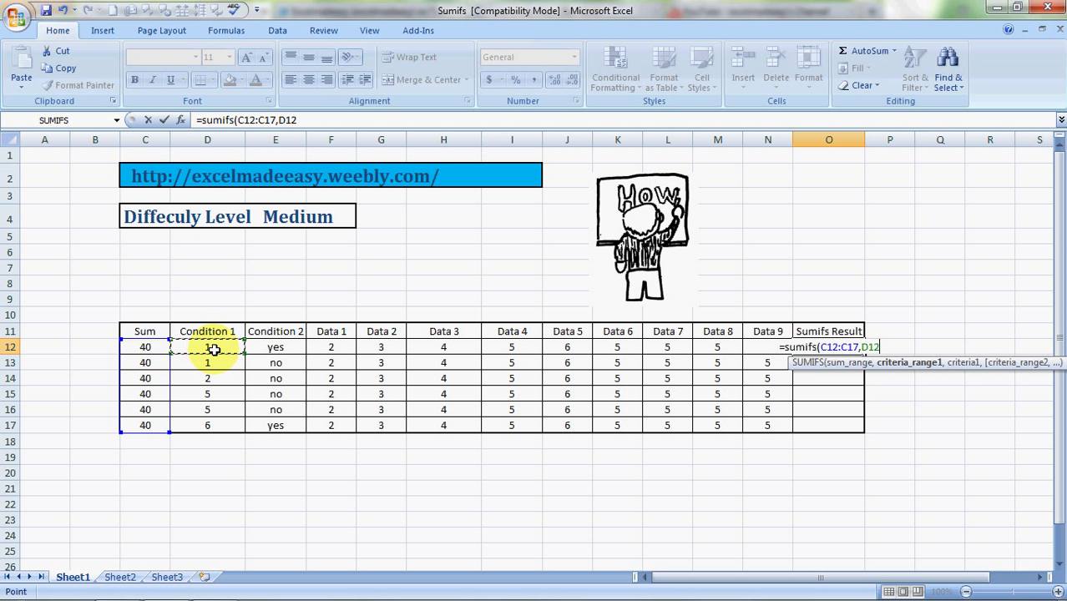
pyautogui.hotkey('shift', 'Down')
pyautogui.hotkey('shift', 'Down')
pyautogui.hotkey('shift', 'Down')
pyautogui.hotkey('shift', 'Down')
pyautogui.hotkey('shift', 'Down')
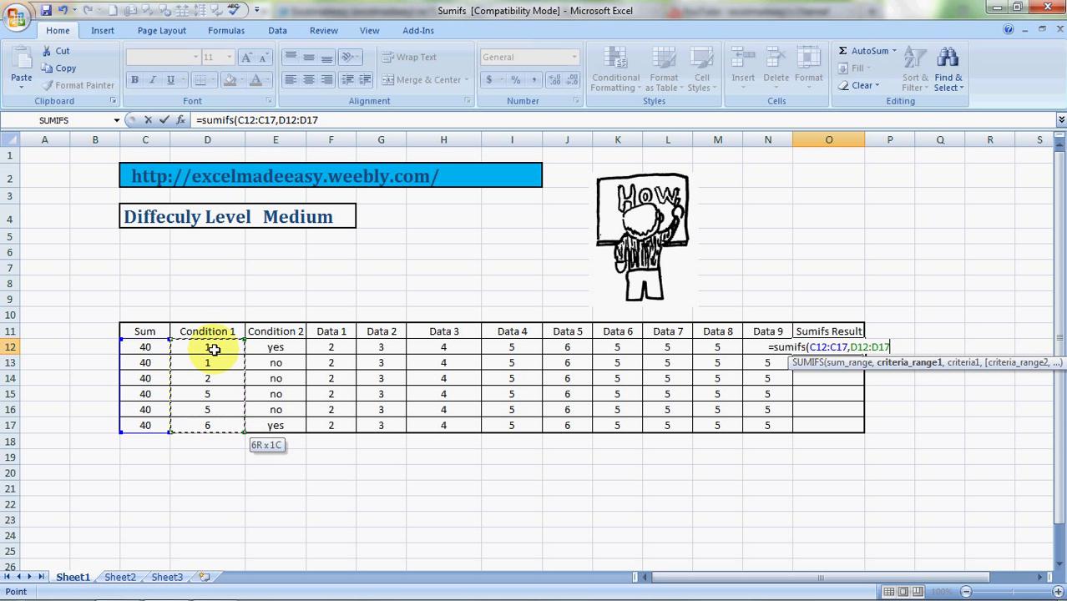
pyautogui.write(',')
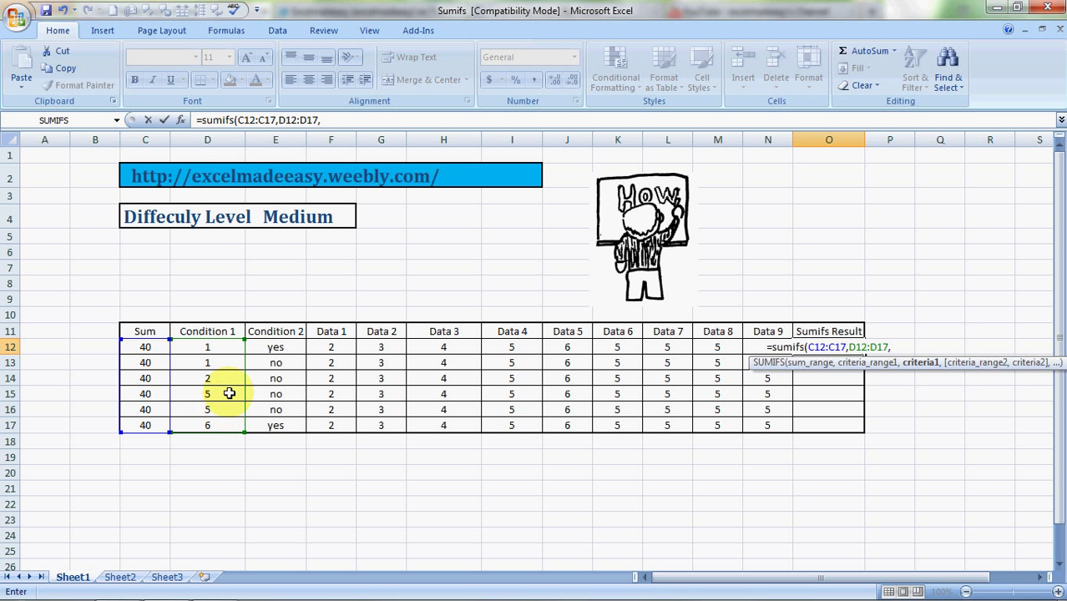
pyautogui.write('5,')
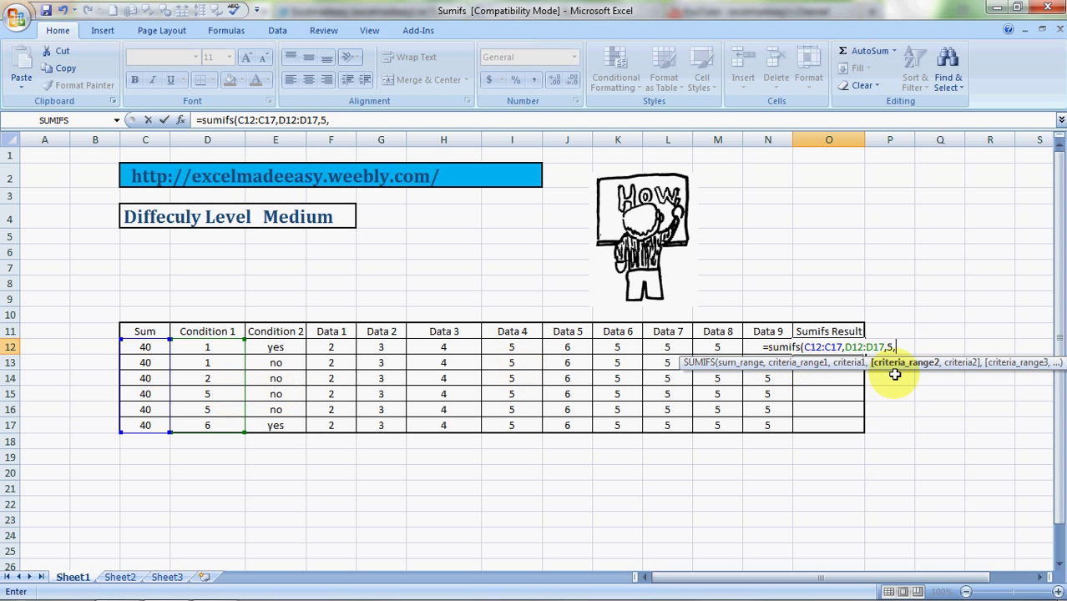
# Add E12:E17 as the formula's second criteria range with "yes" as its criterion, and complete the SUMIFS formula in O12
pyautogui.moveTo(282, 349); pyautogui.dragTo(276, 409)
pyautogui.hotkey('shift', 'Down')
pyautogui.write(',')
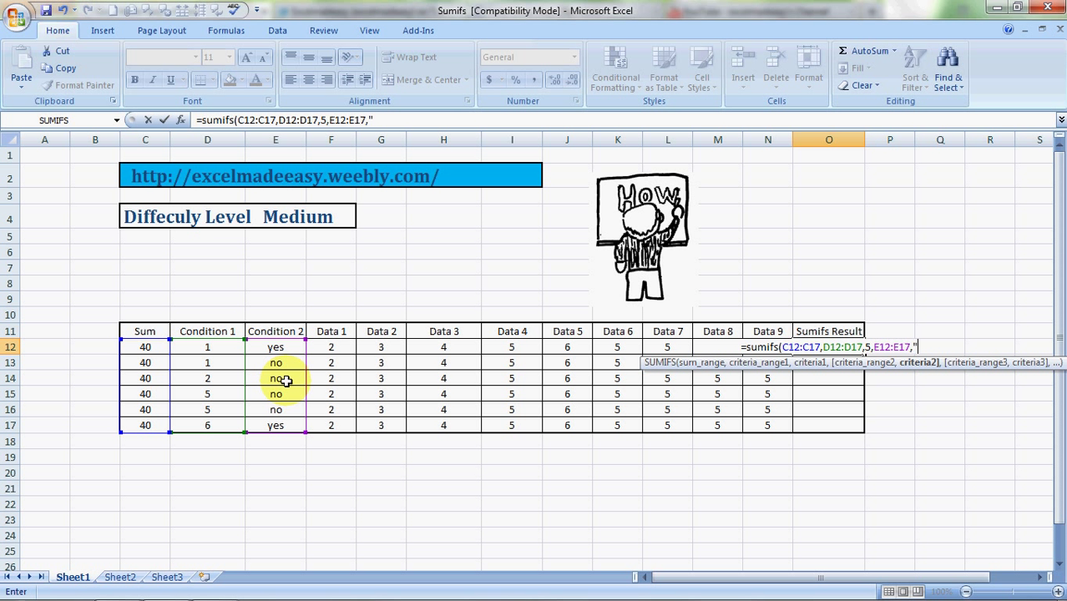
pyautogui.write('"yes"')
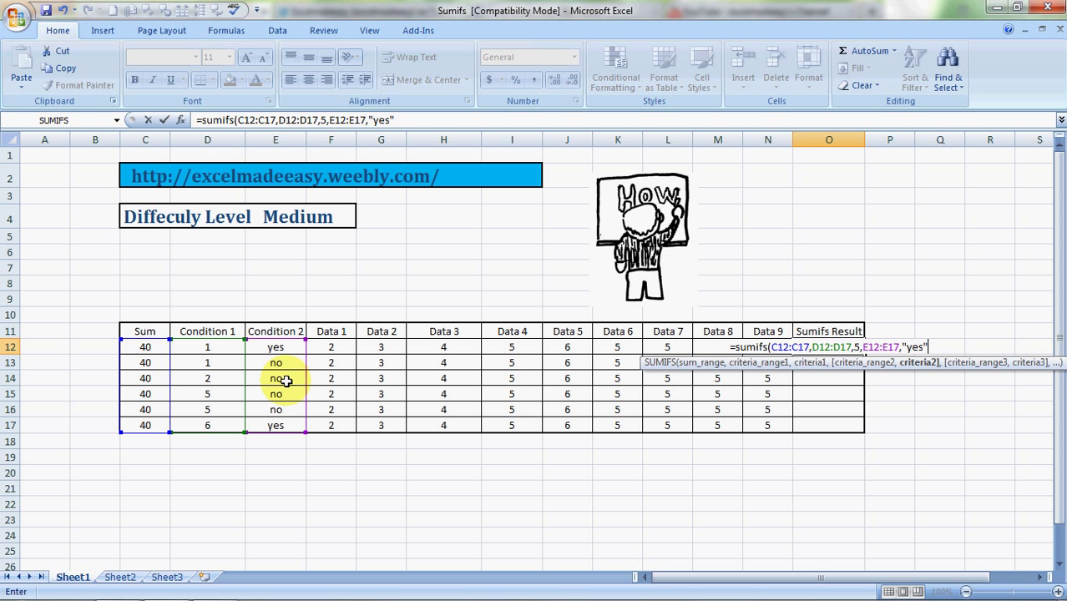
pyautogui.write(')')
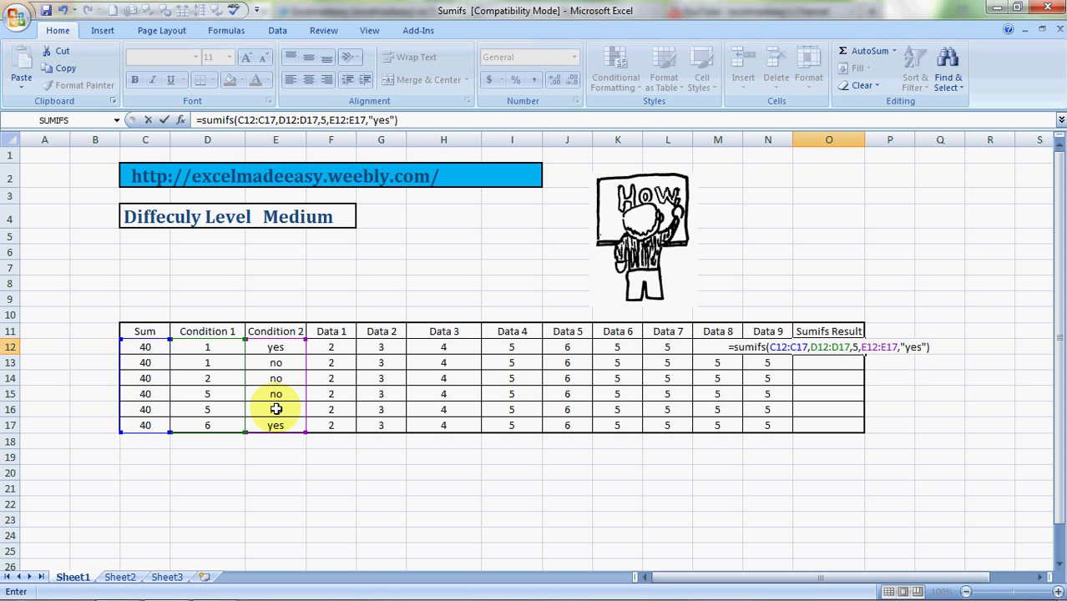
pyautogui.press('Return')
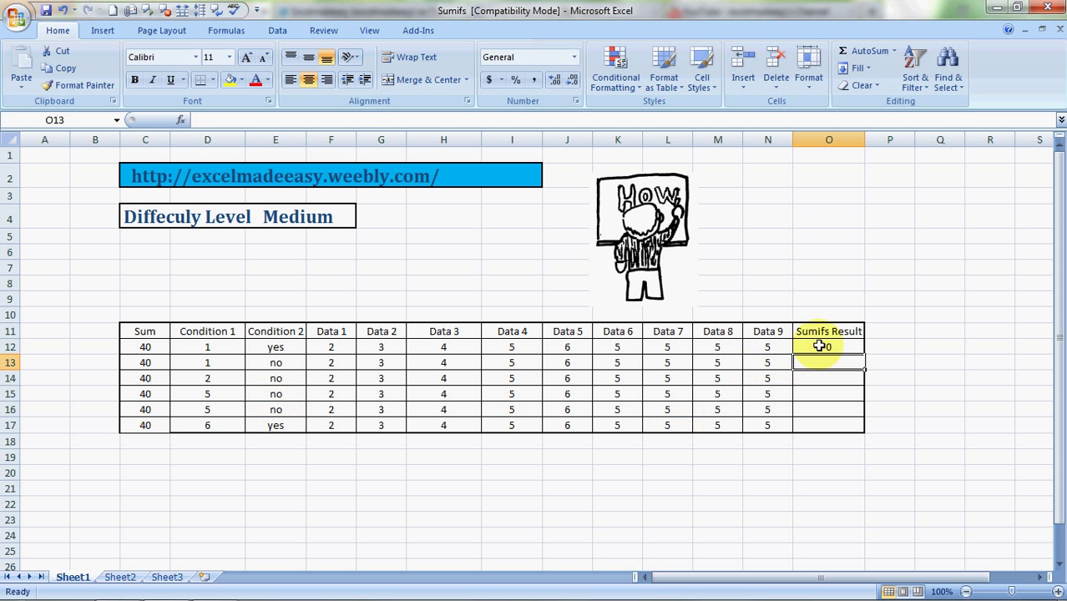
pyautogui.click(820, 346)
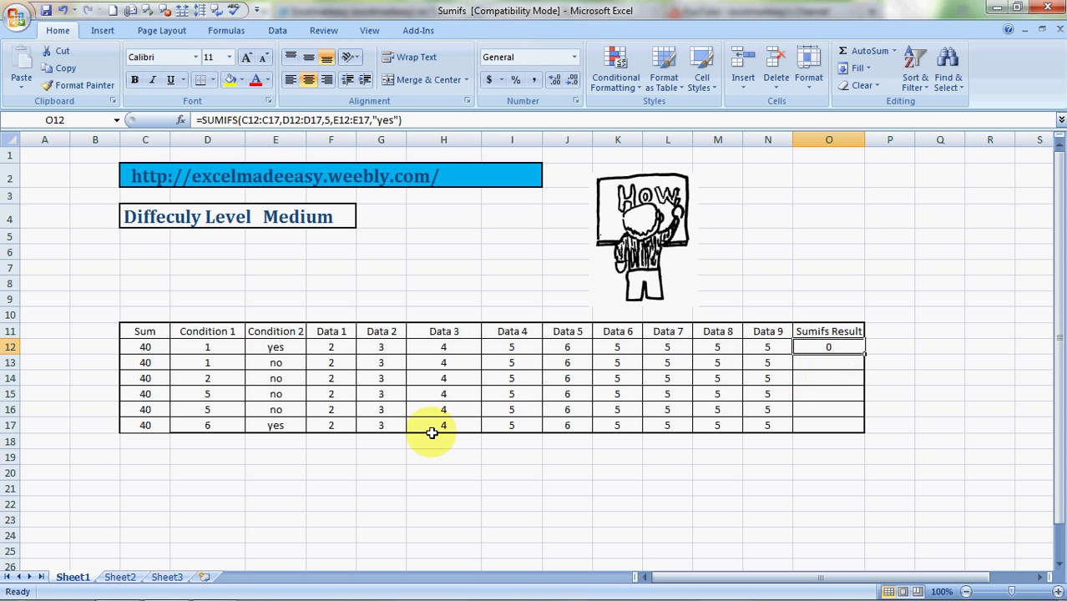
# Change the Condition 2 value in E16 to yes
pyautogui.click(279, 410)
pyautogui.write('yes')
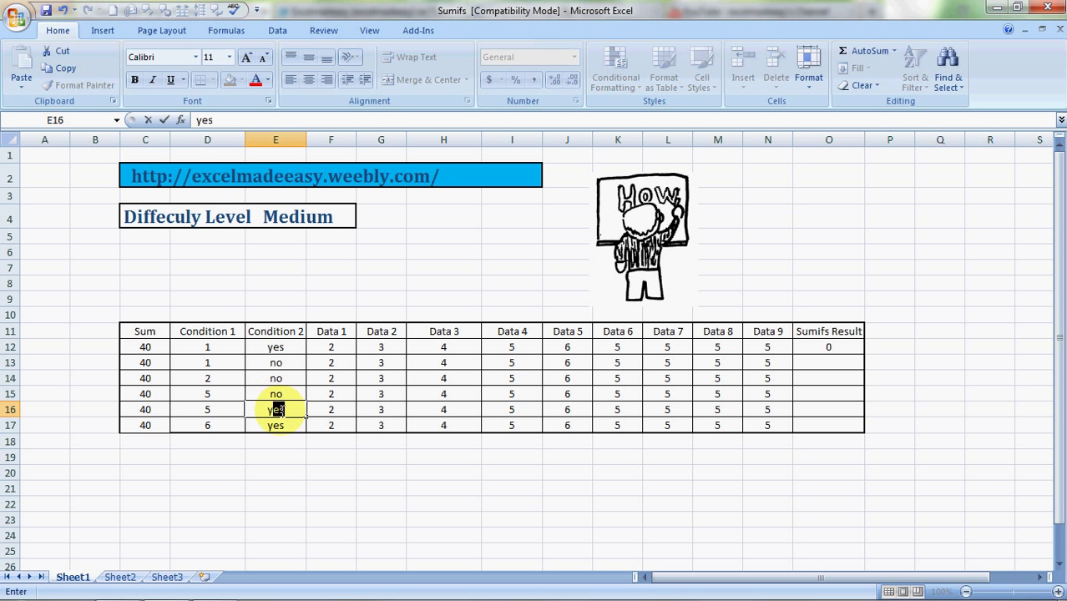
pyautogui.press('Tab')
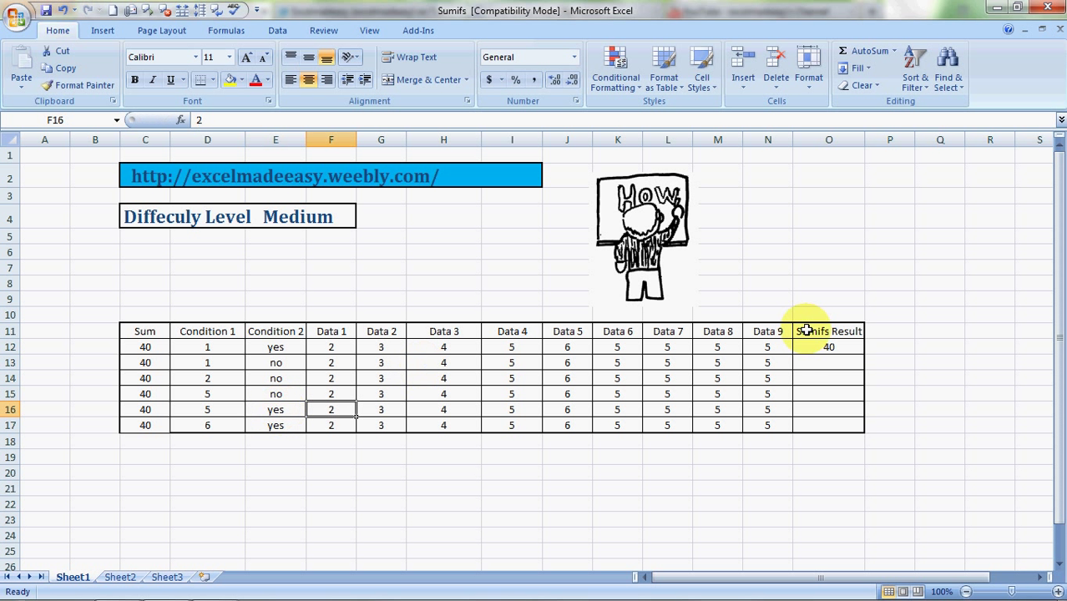
# Search the function library for sumifs and insert the SUMIFS function into O13
pyautogui.click(815, 356)
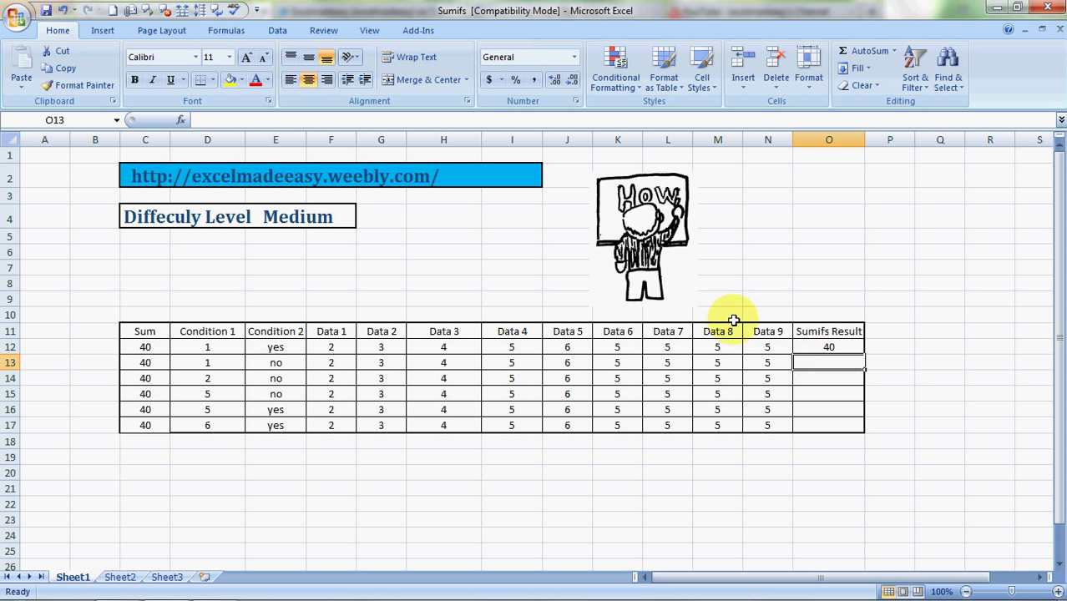
pyautogui.click(237, 33)
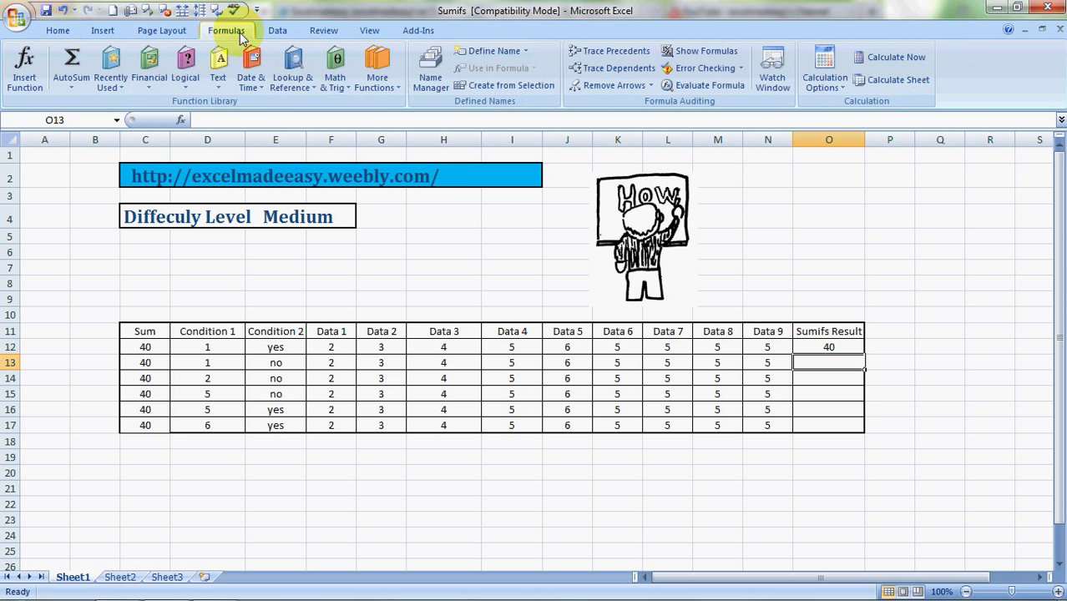
pyautogui.click(28, 76)
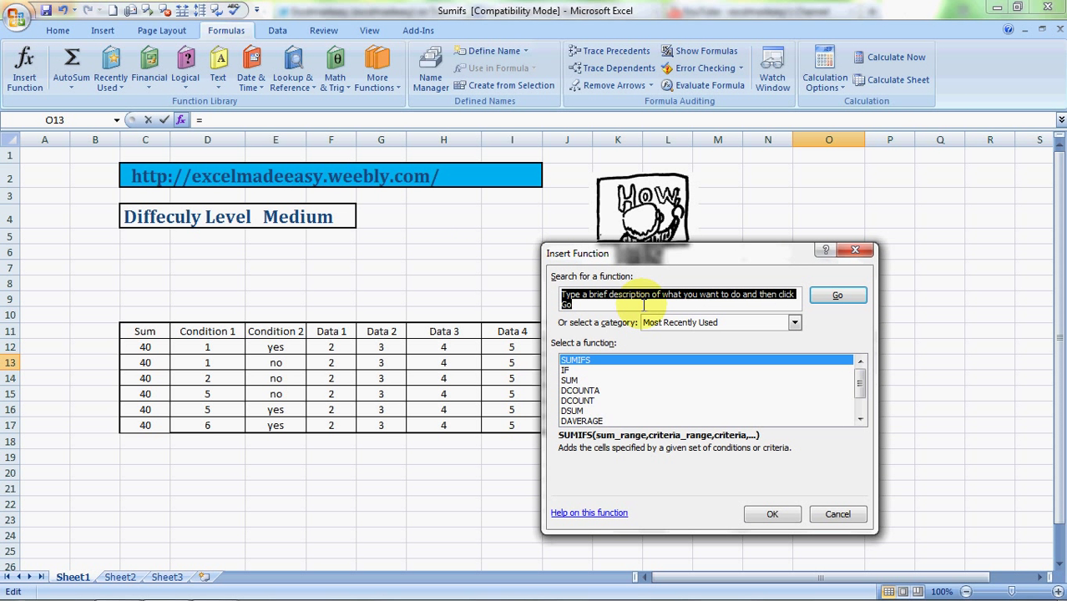
pyautogui.write('sumifs')
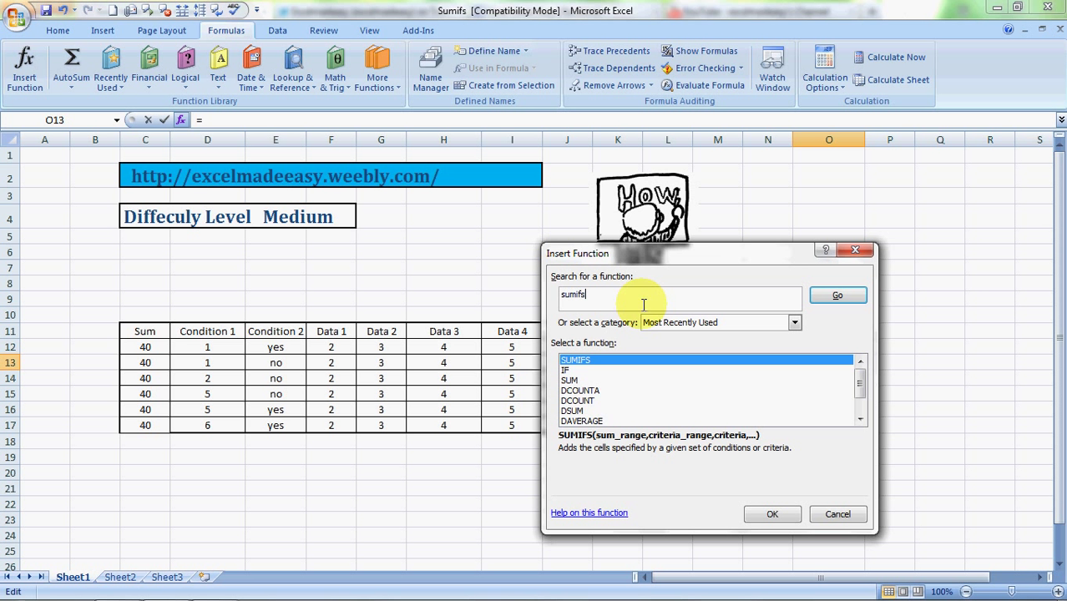
pyautogui.click(840, 298)
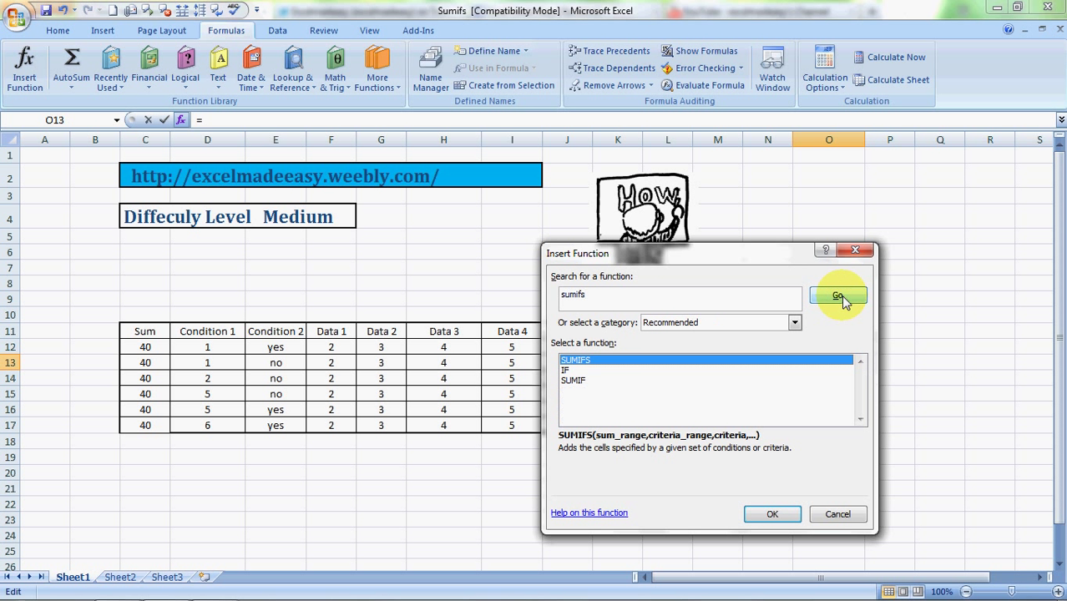
pyautogui.doubleClick(621, 364)
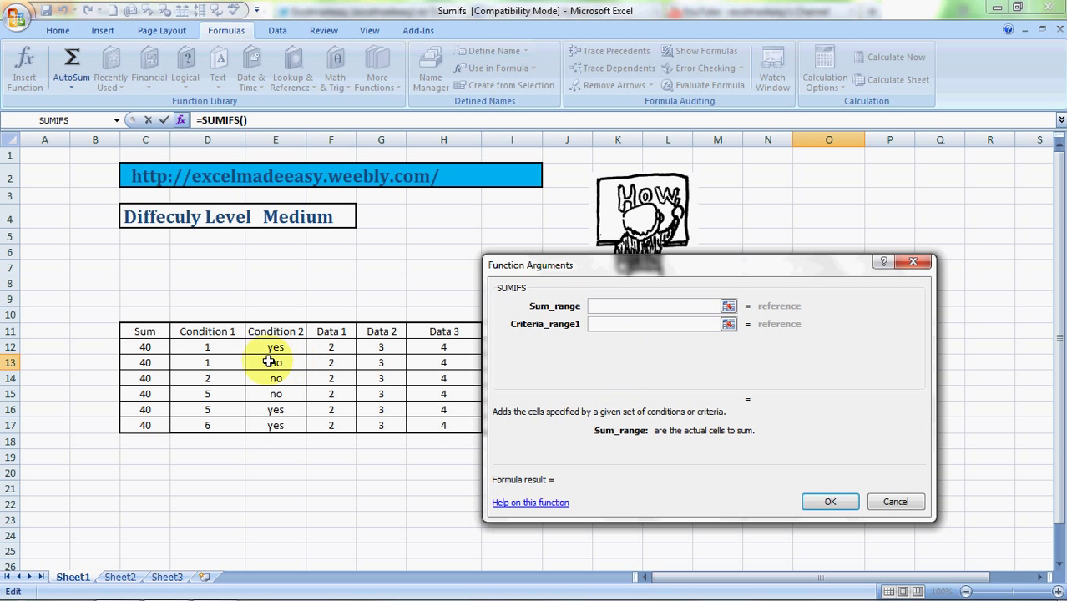
# Set the function's sum range to C12:C17
pyautogui.click(134, 343)
pyautogui.hotkey('shift', 'Down')
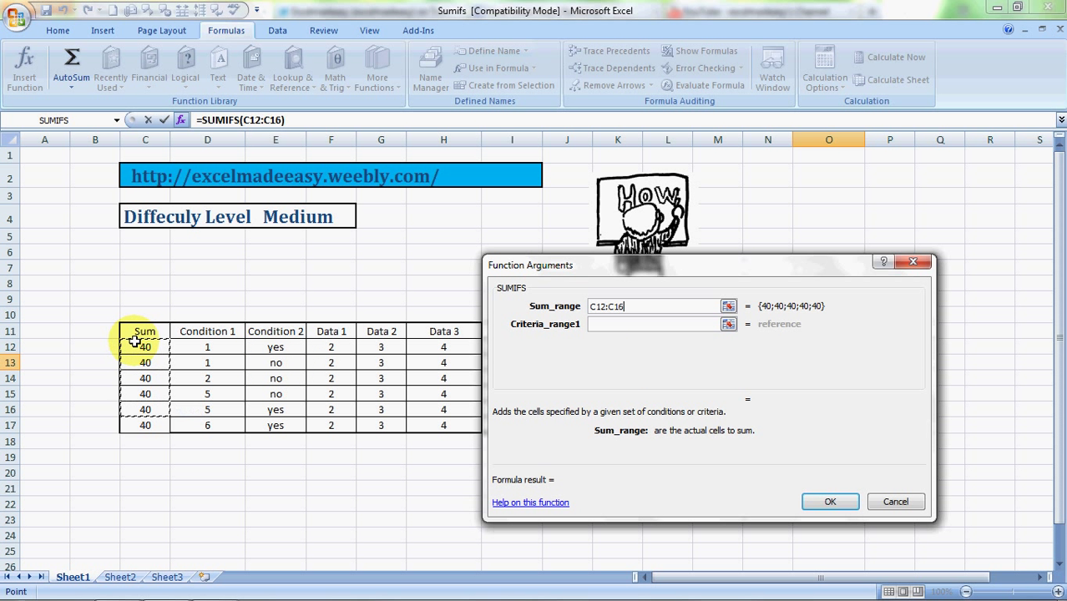
pyautogui.moveTo(135, 340); pyautogui.dragTo(132, 334)
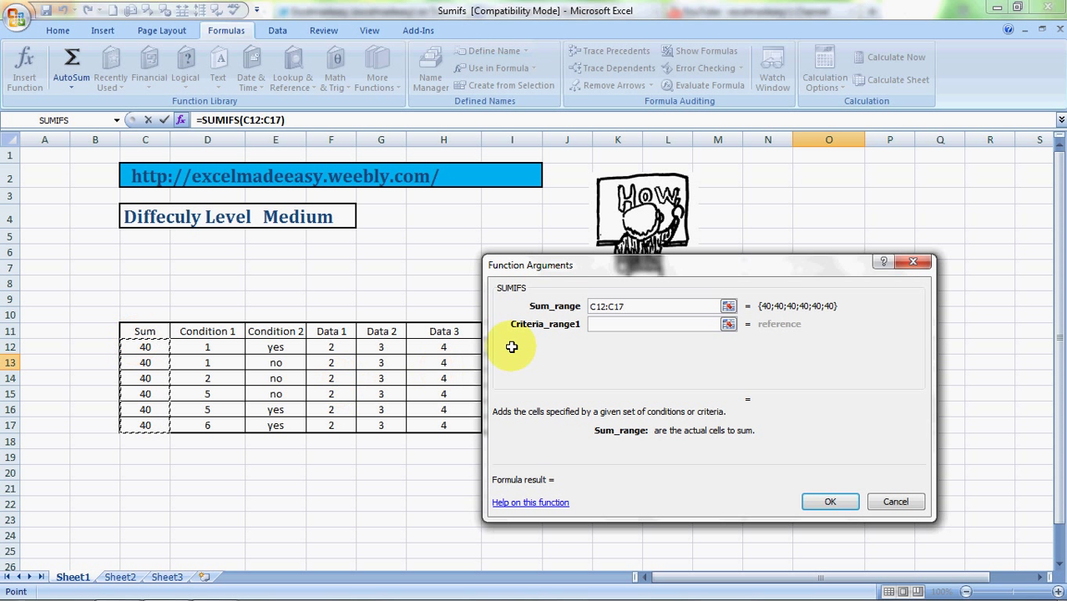
# Set the function's first criteria range to D12:D17 with 6 as its criterion
pyautogui.click(608, 326)
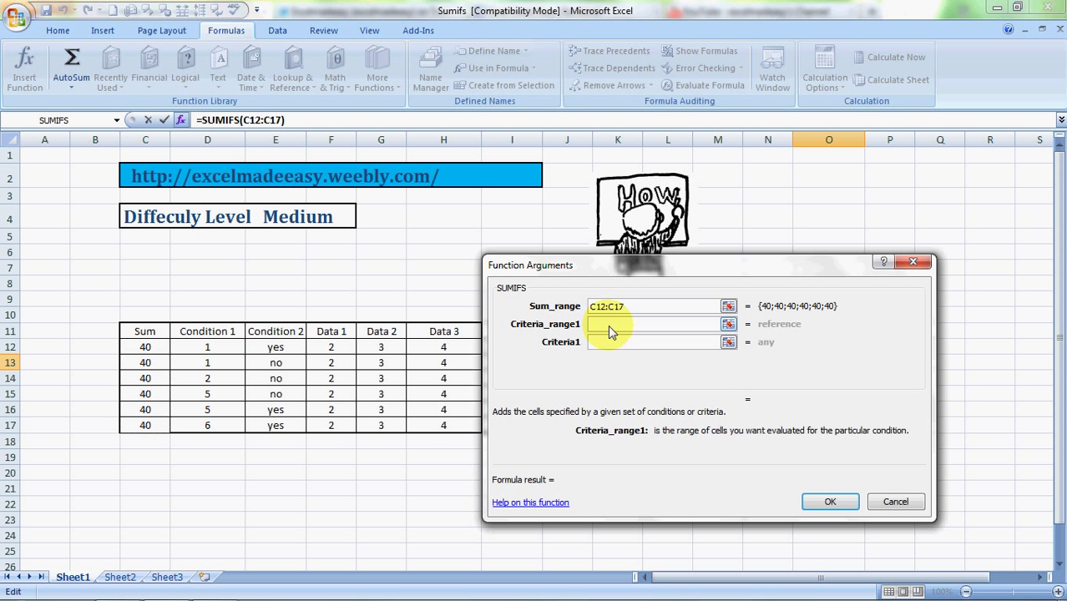
pyautogui.moveTo(220, 347); pyautogui.dragTo(233, 345)
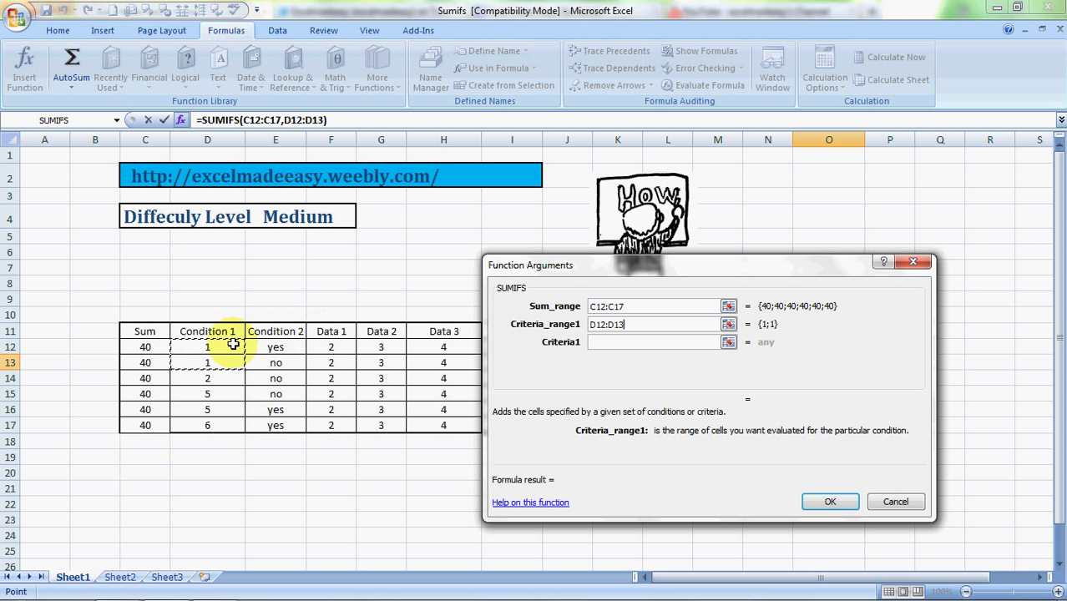
pyautogui.hotkey('shift', 'Down')
pyautogui.hotkey('shift', 'Down')
pyautogui.hotkey('shift', 'Down')
pyautogui.hotkey('shift', 'Down')
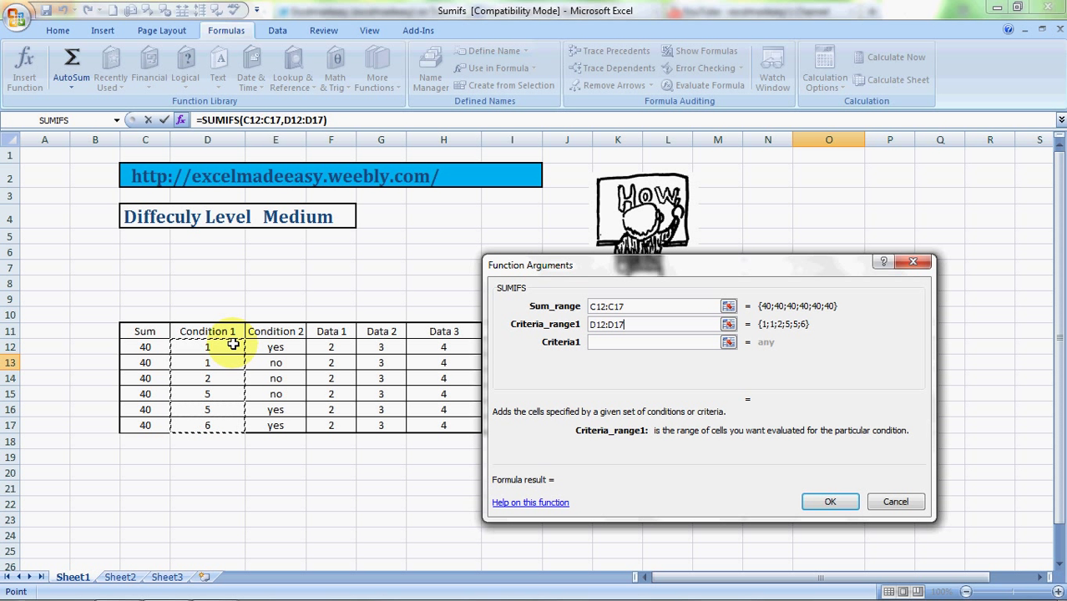
pyautogui.click(629, 341)
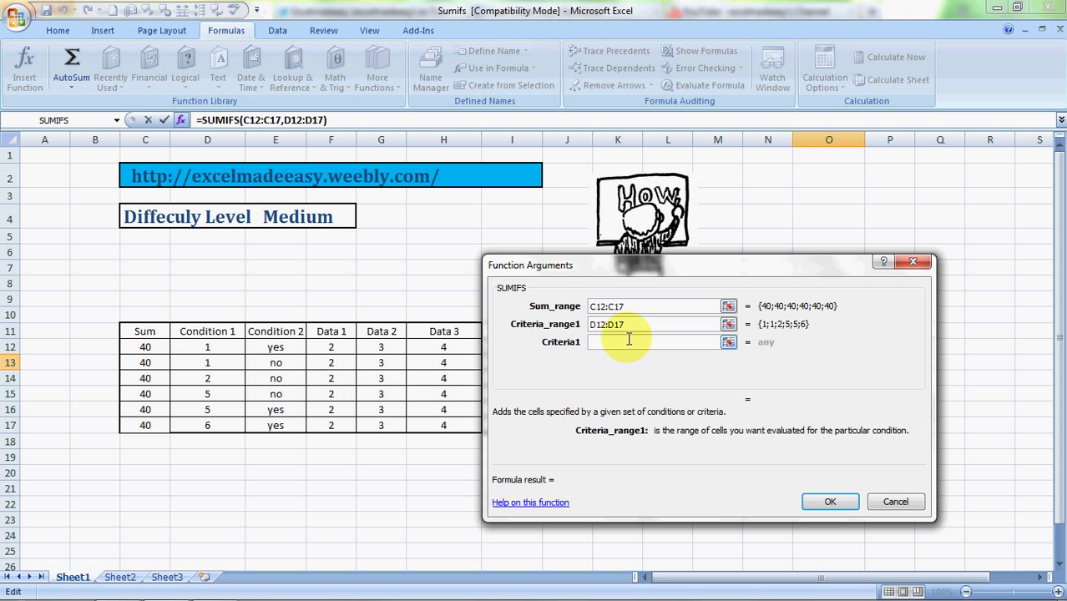
pyautogui.write('6')
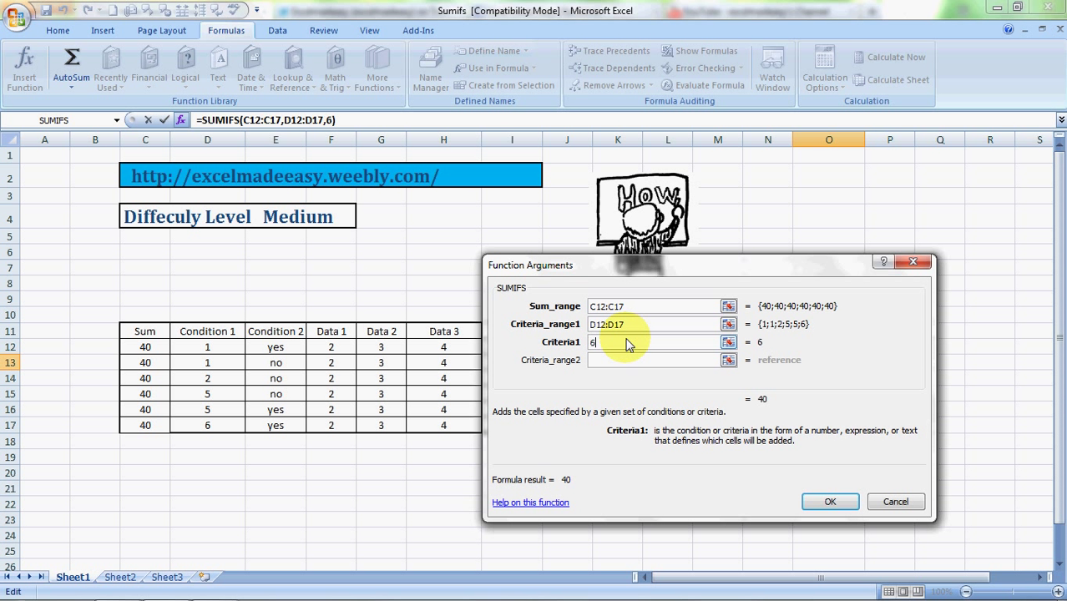
# Set the second criteria range to E12:E17 with yes as its criterion, and insert the finished function into O13
pyautogui.click(608, 361)
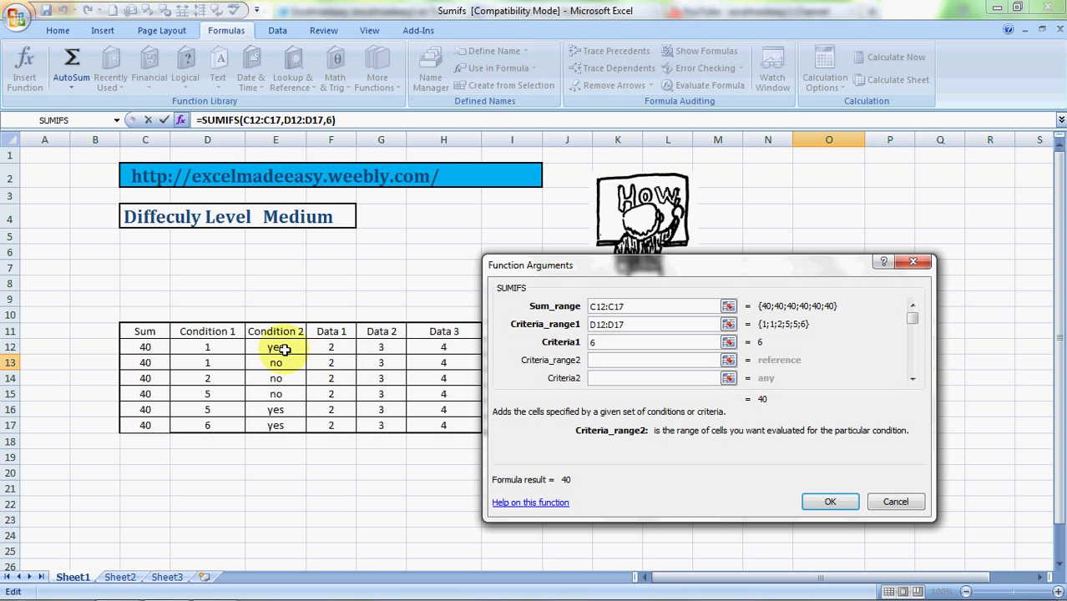
pyautogui.moveTo(275, 349); pyautogui.dragTo(277, 426)
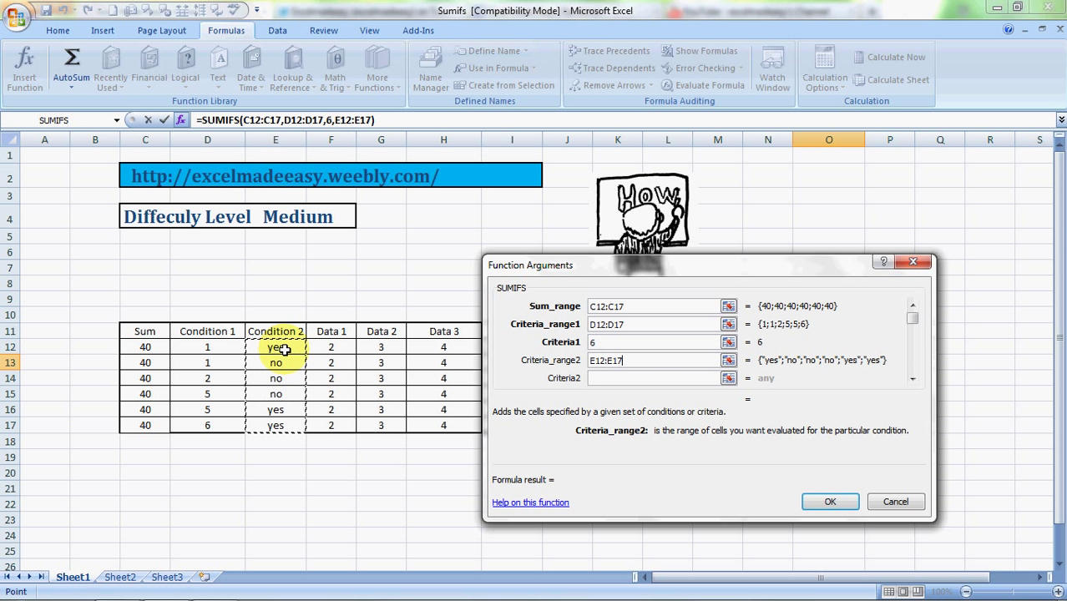
pyautogui.click(628, 379)
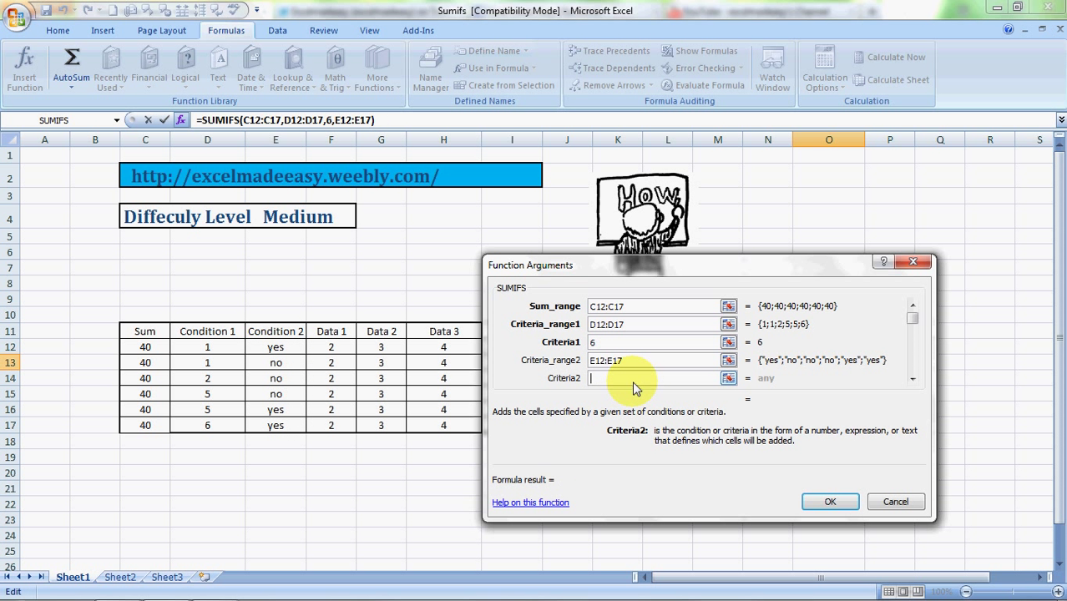
pyautogui.write('yes')
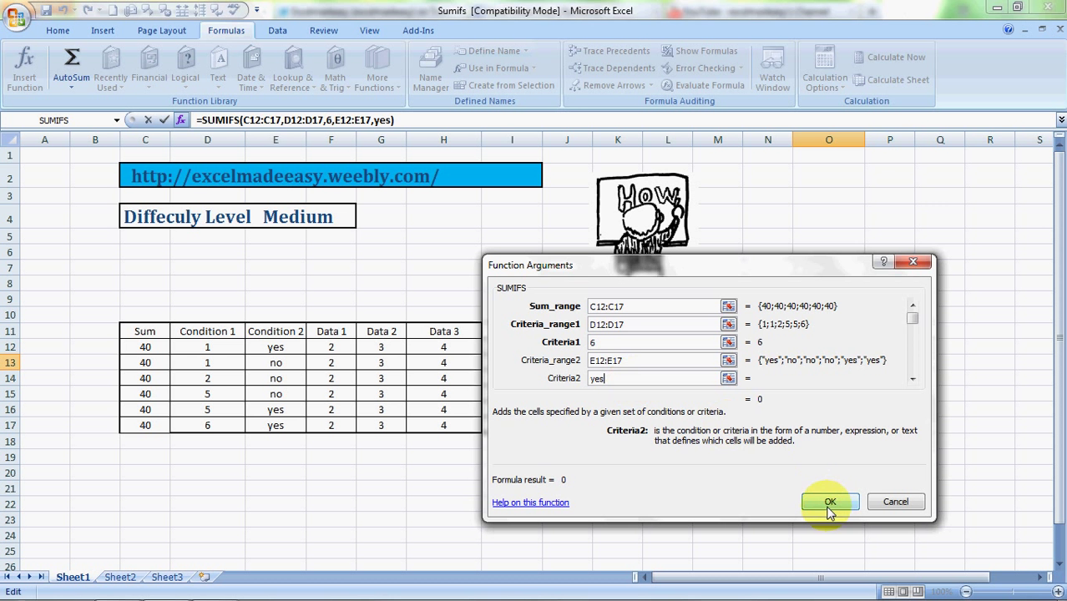
pyautogui.click(830, 508)
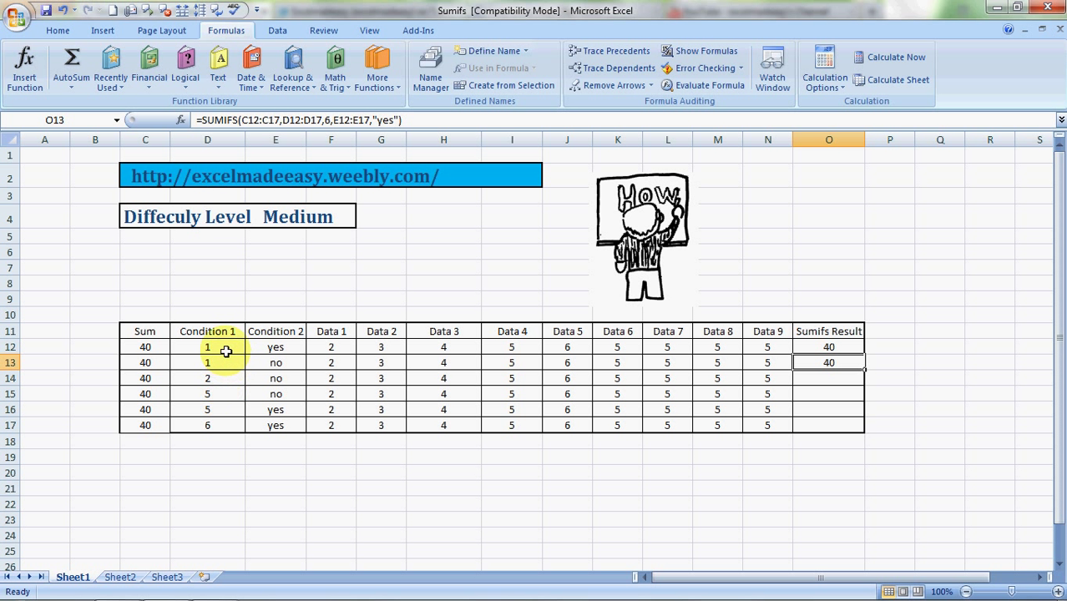
# Change the Condition 1 value in D12 to 6
pyautogui.click(225, 351)
pyautogui.write('6')
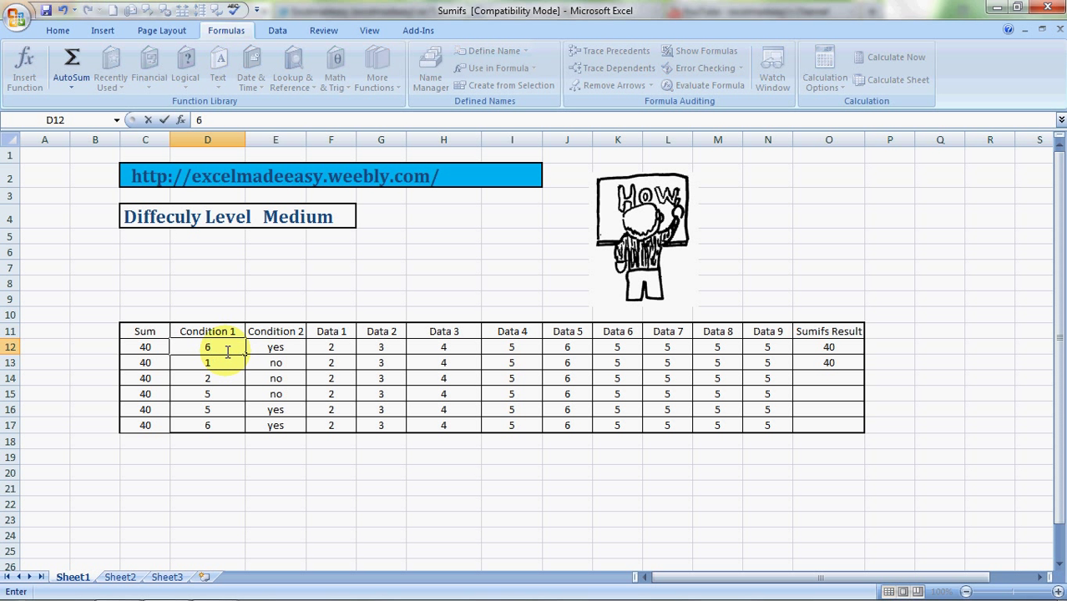
pyautogui.press('Tab')
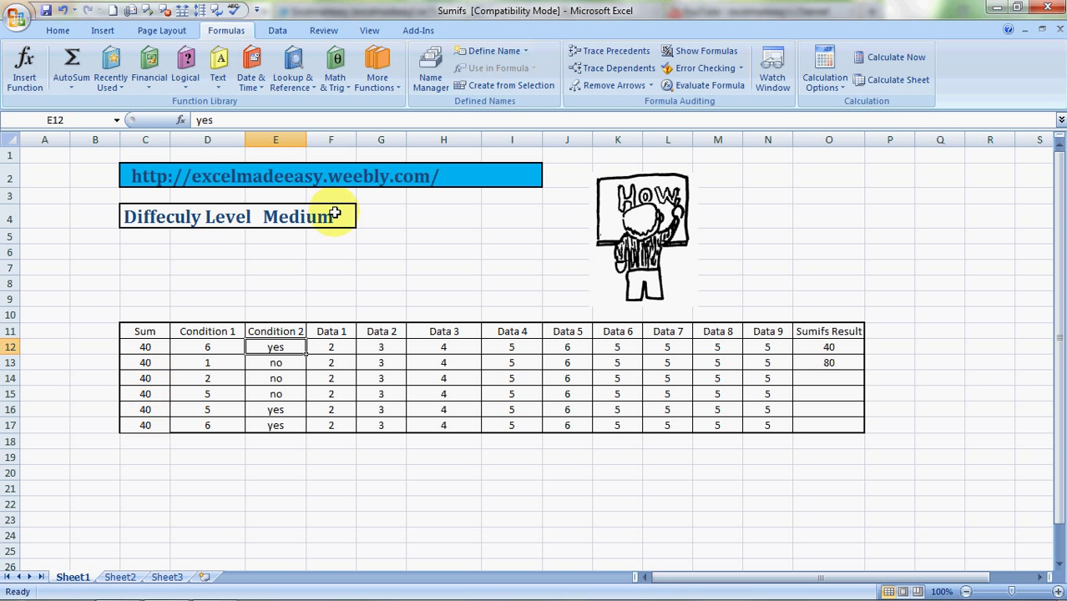
# Open the excelmadeeasy.weebly.com link from the sheet in Firefox and look through the home page's videos and welcome text
pyautogui.click(147, 180)
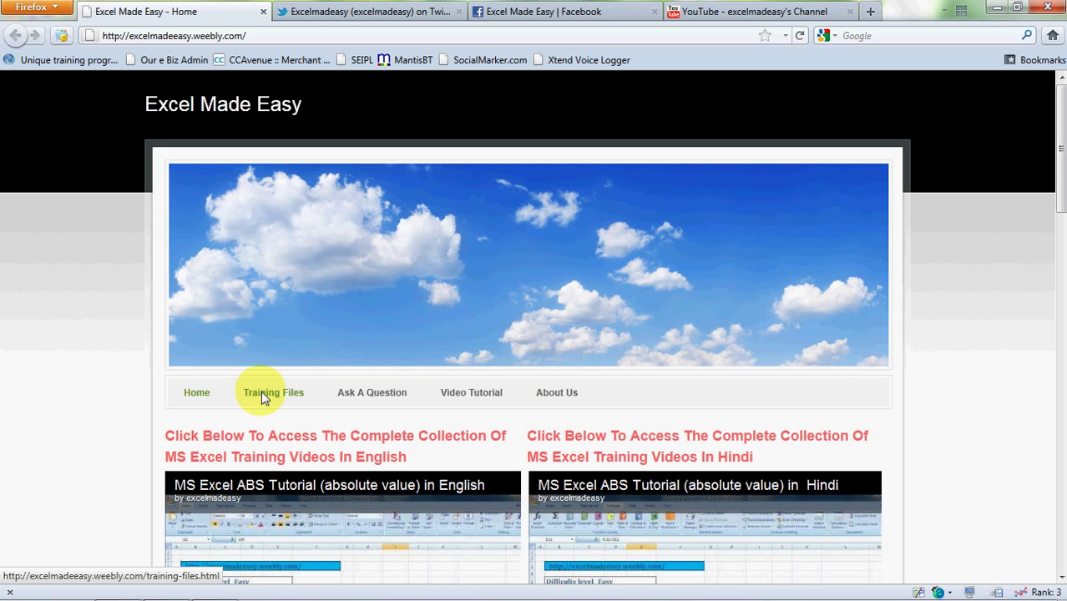
pyautogui.scroll(-4, 979, 278)
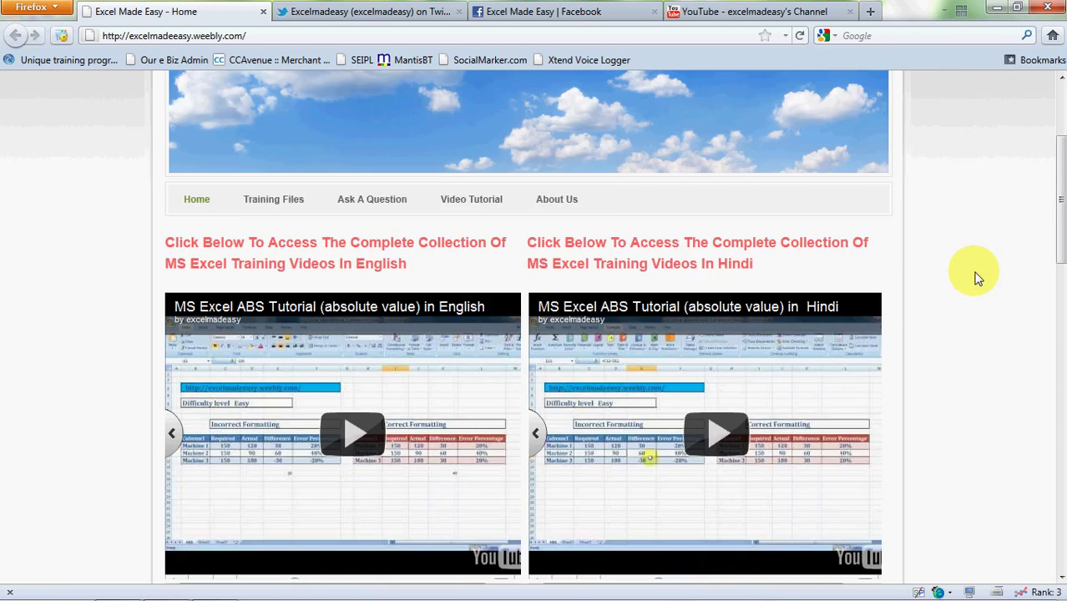
pyautogui.scroll(-6, 978, 278)
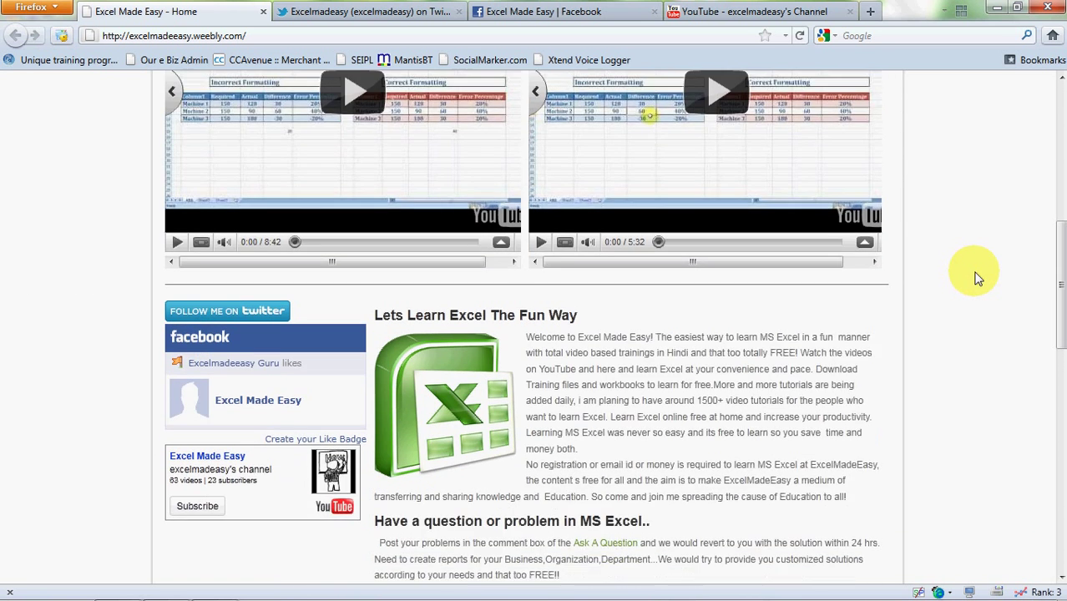
pyautogui.scroll(-2, 979, 278)
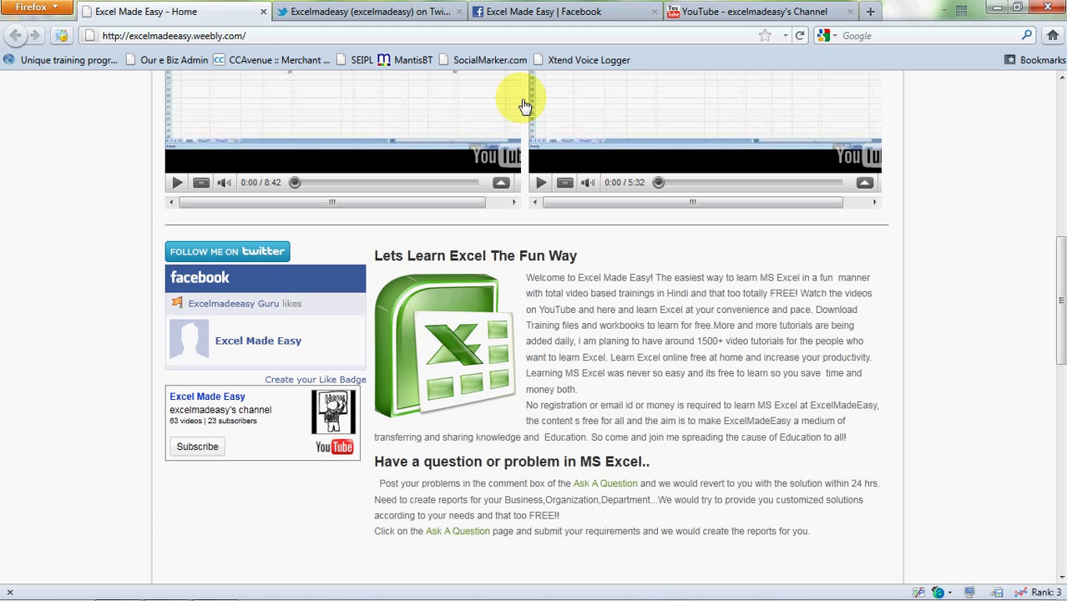
# View the Excelmadeasy Twitter profile and the Excel Made Easy Facebook page, returning to the website's home page after each
pyautogui.click(319, 8)
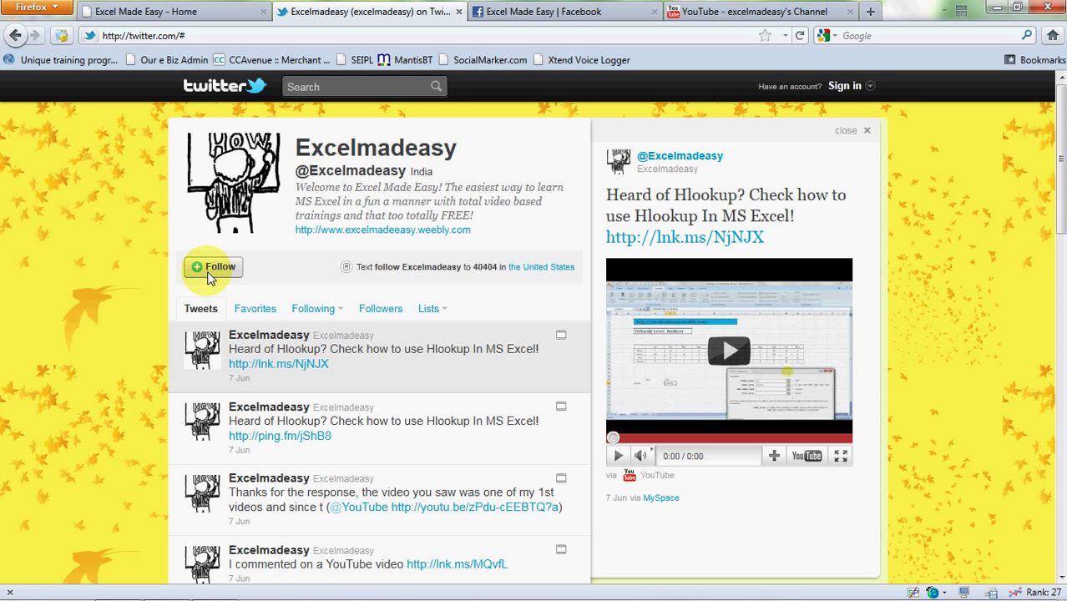
pyautogui.click(198, 15)
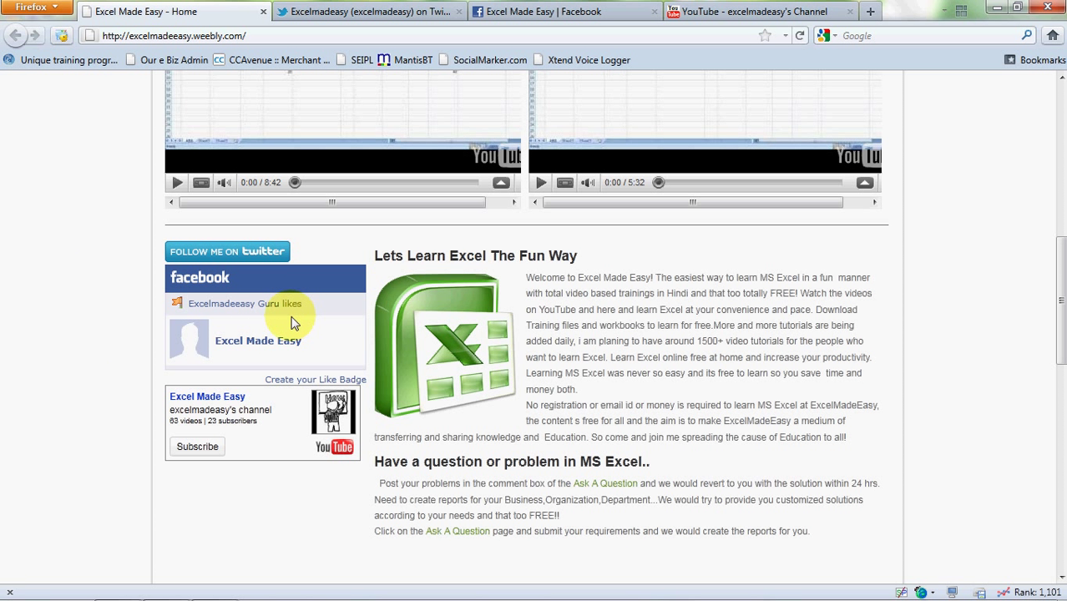
pyautogui.click(525, 15)
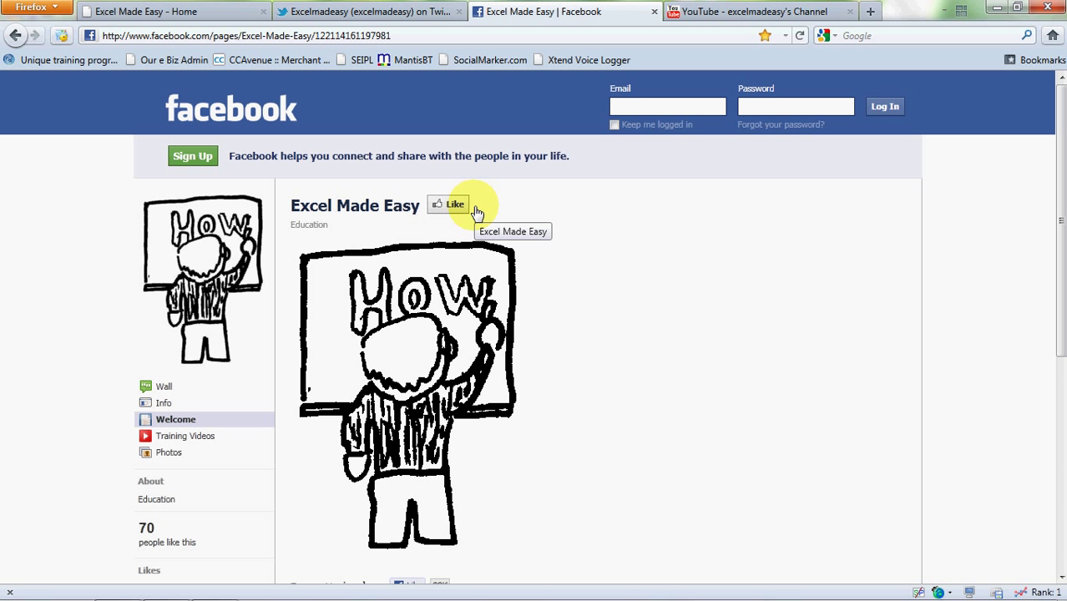
pyautogui.click(205, 12)
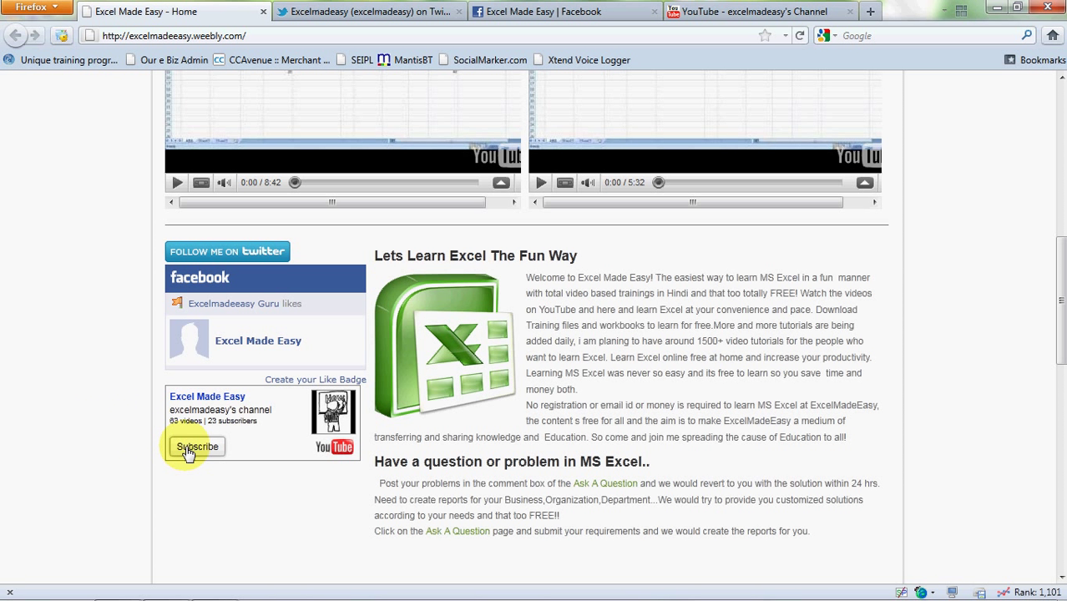
# Look over the excelmadeasy YouTube channel page from its profile section up to the header, and return to the Excel workbook
pyautogui.click(739, 12)
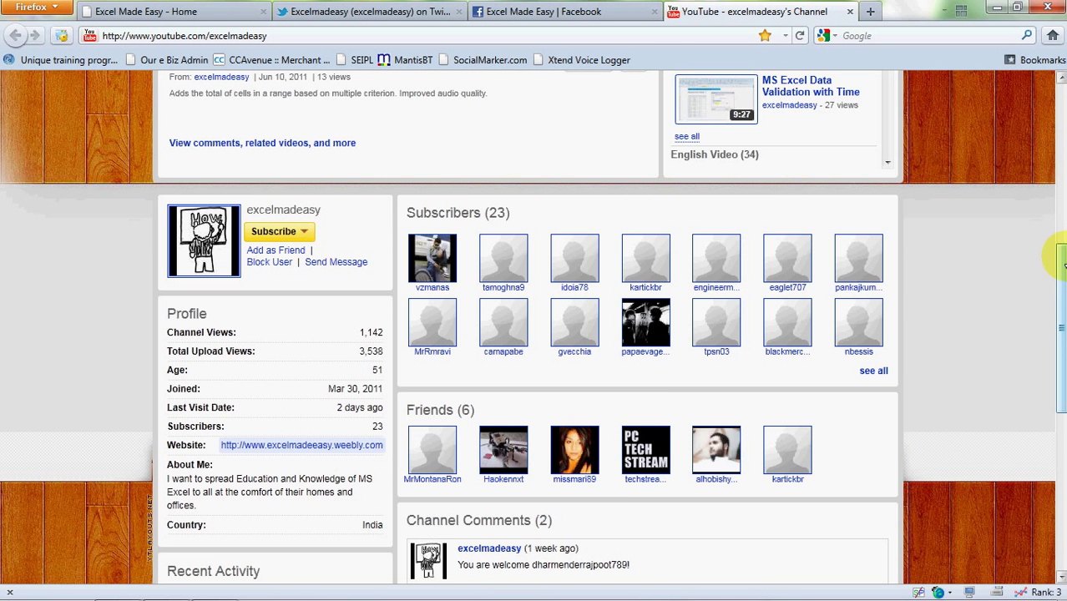
pyautogui.moveTo(1057, 240); pyautogui.dragTo(1060, 93)
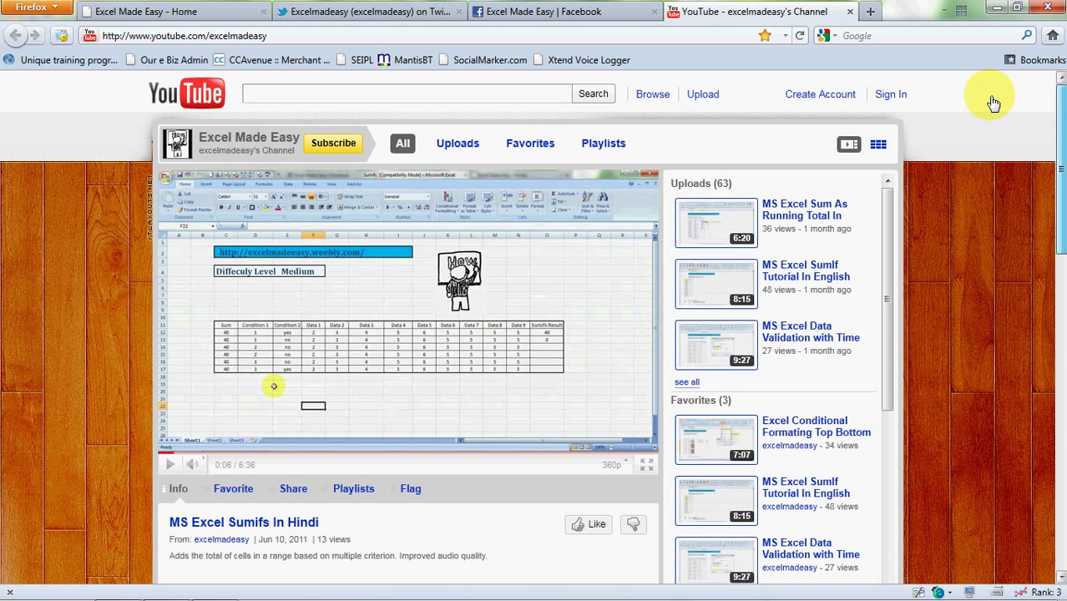
pyautogui.hotkey('alt', 'Tab')
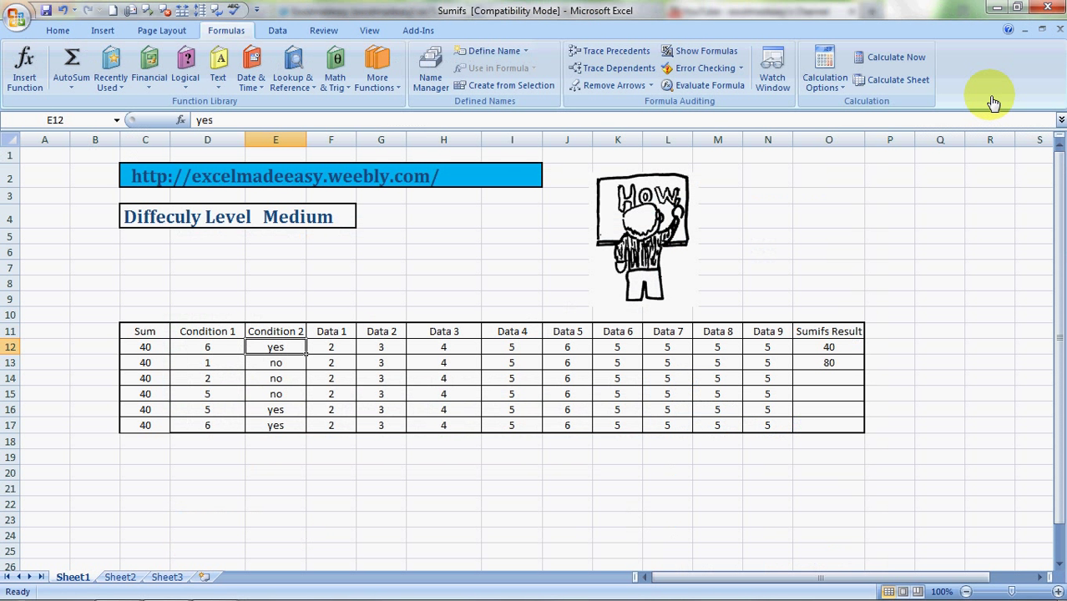